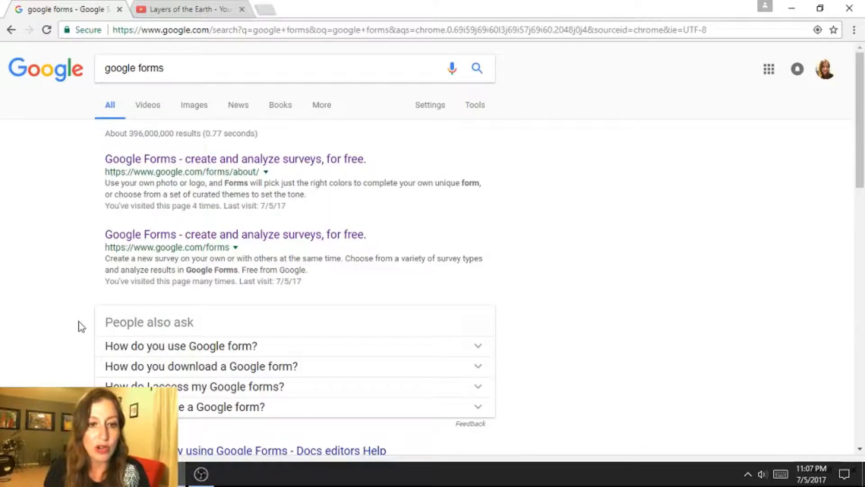
Open the Google Forms site from the 'google forms' search results
click(169, 237)
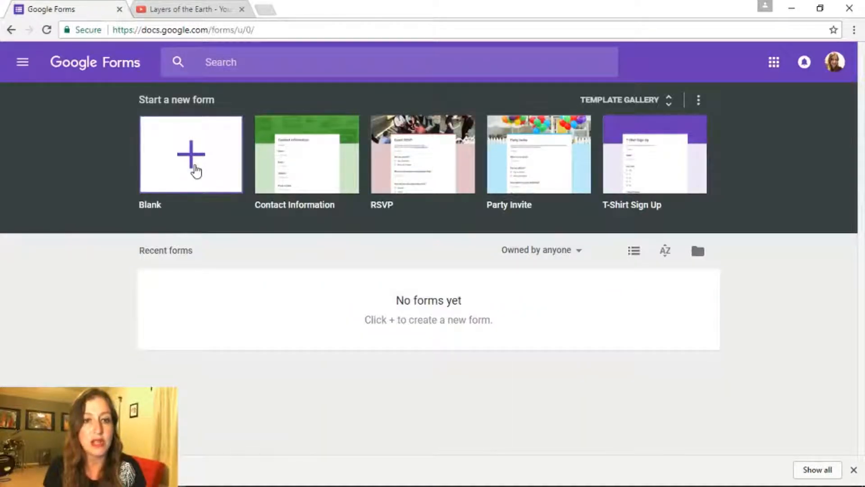
Create a blank form titled 'Earth's Layers Quiz' and give the file the same name
click(196, 168)
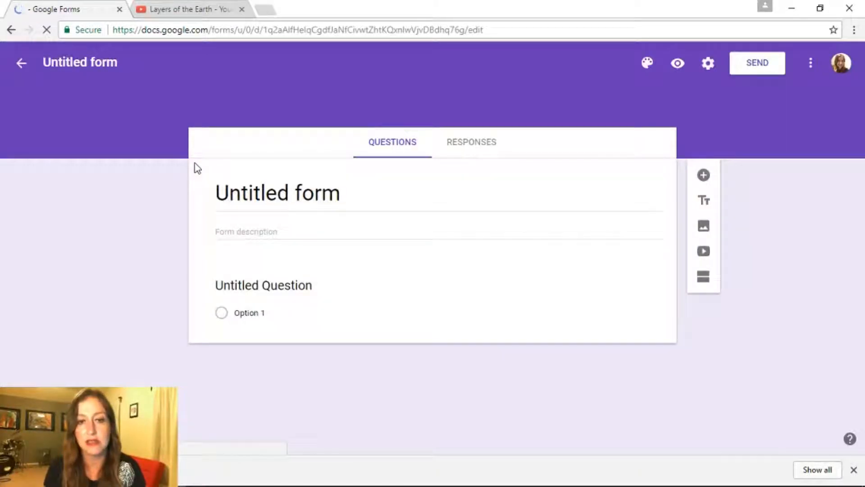
click(340, 194)
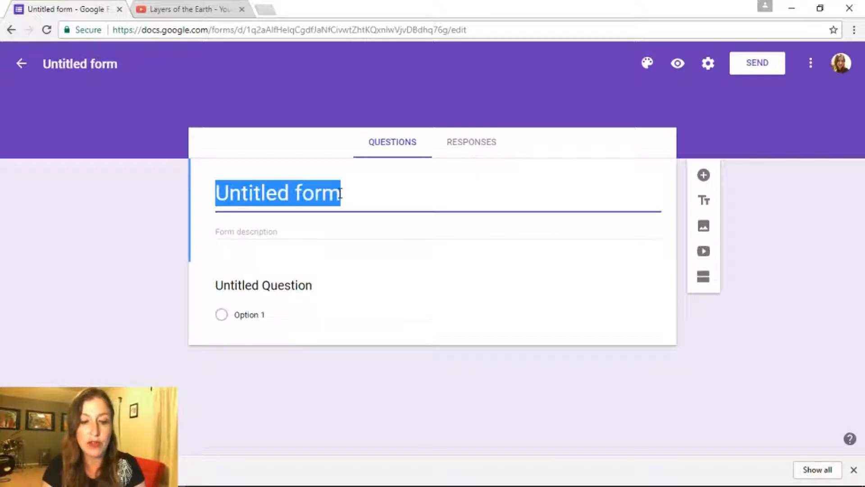
text(Earth's Layers )
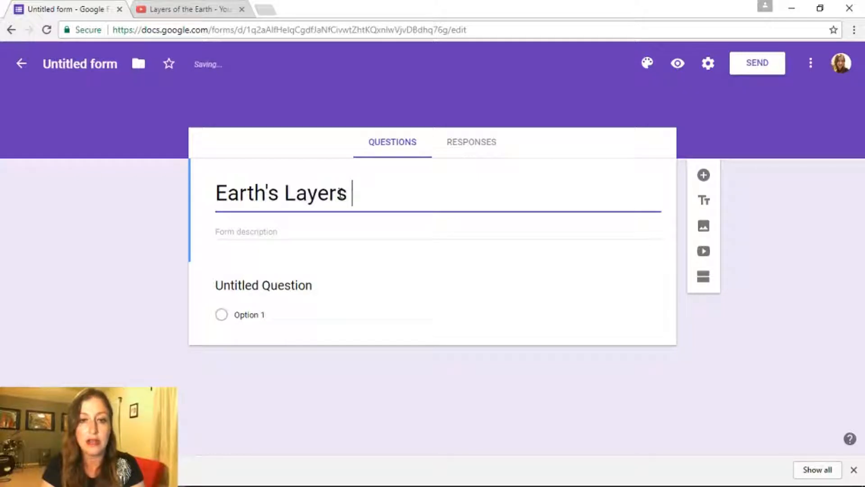
text(Quiz)
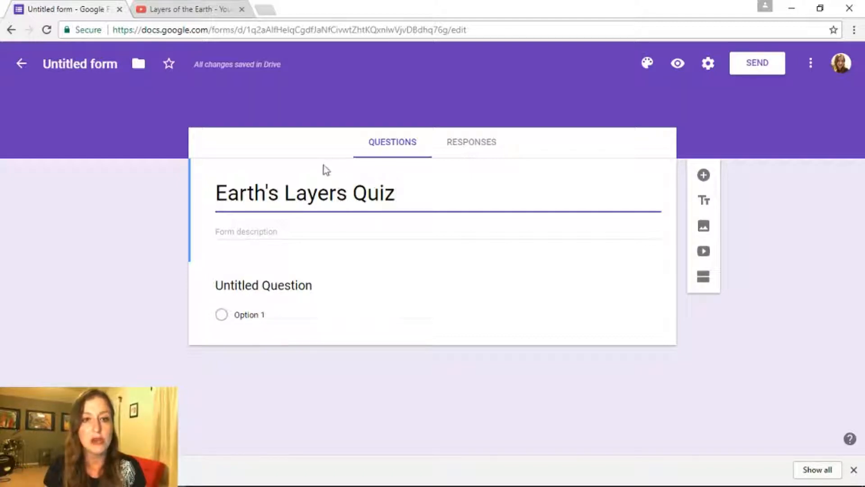
click(87, 67)
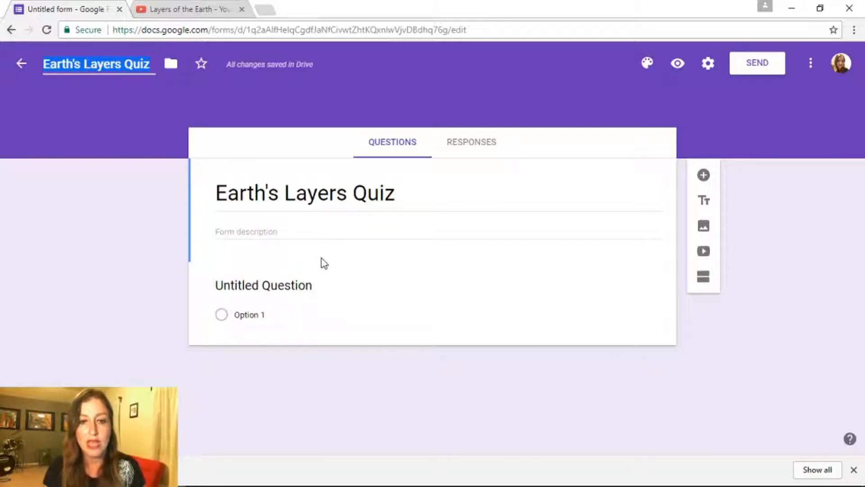
Insert the Earth's layers image from the Drive Pictures folder into the first question
click(362, 283)
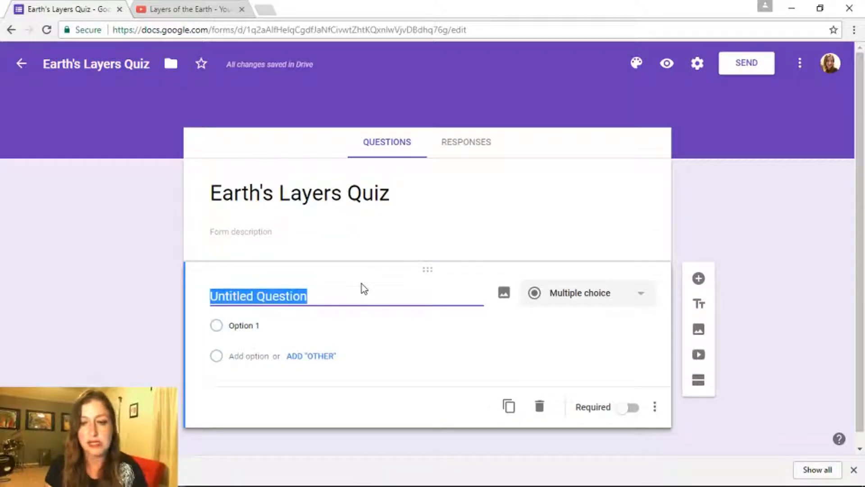
click(503, 294)
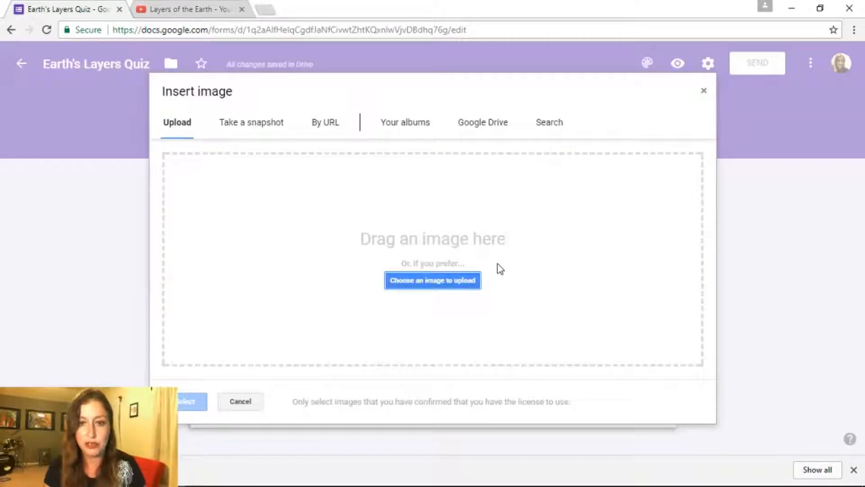
click(497, 127)
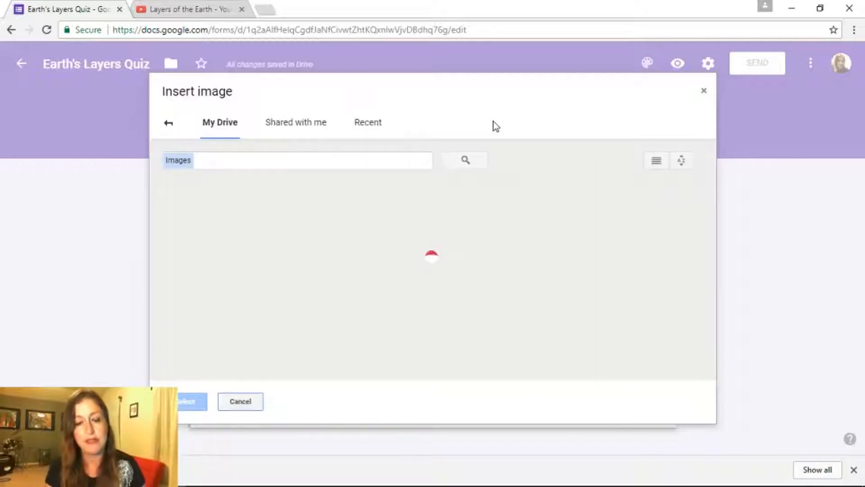
click(495, 229)
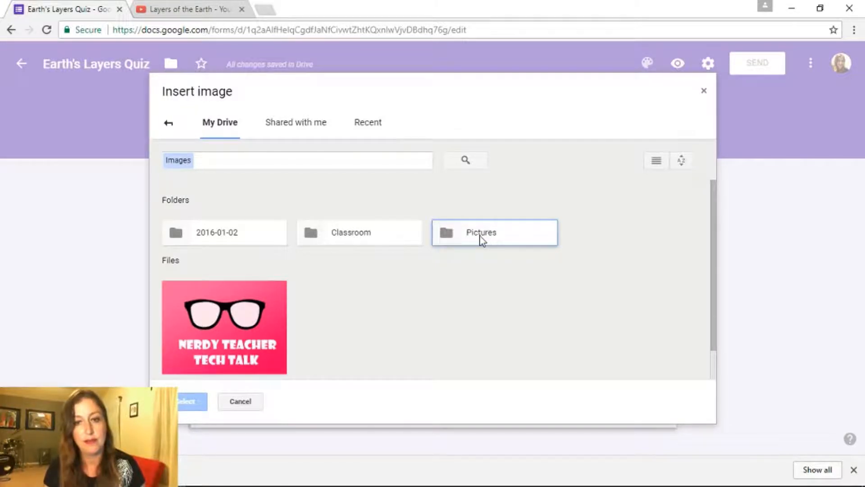
double_click(481, 236)
double_click(242, 268)
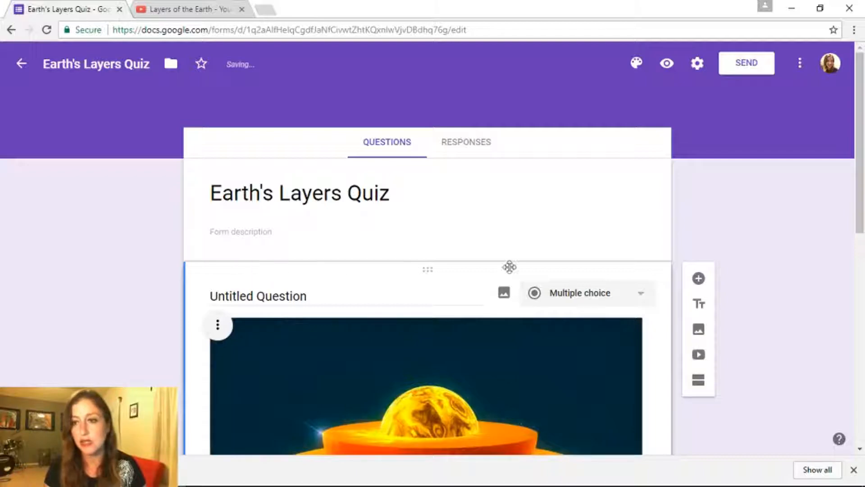
Word the first question 'What is the outermost layer of the Earth?' as multiple choice
scroll(736, 167, down, 2)
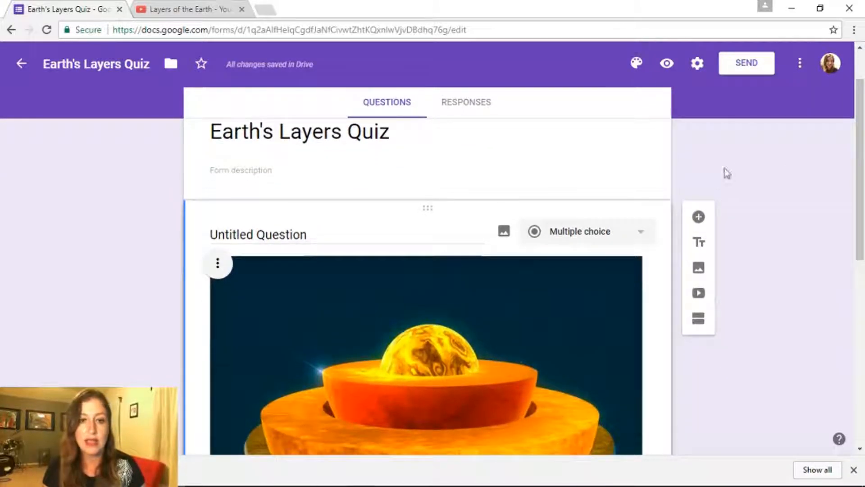
click(311, 238)
text(Wh)
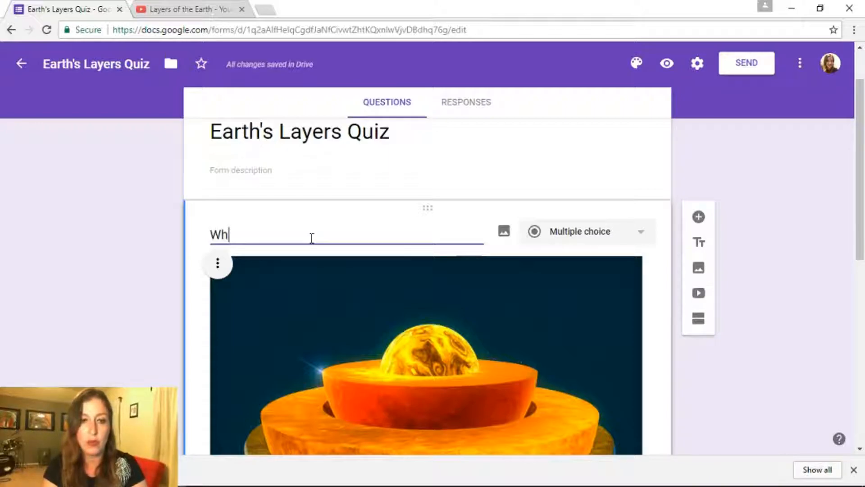
text(at is the out)
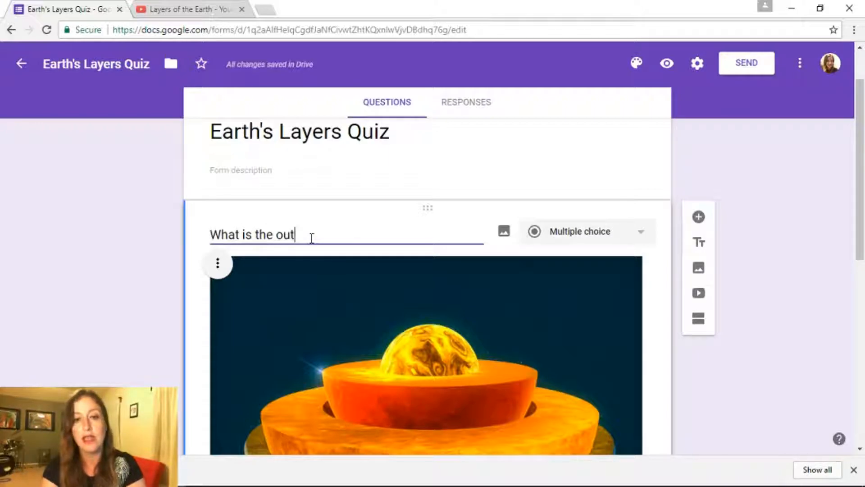
text(ermost layer o)
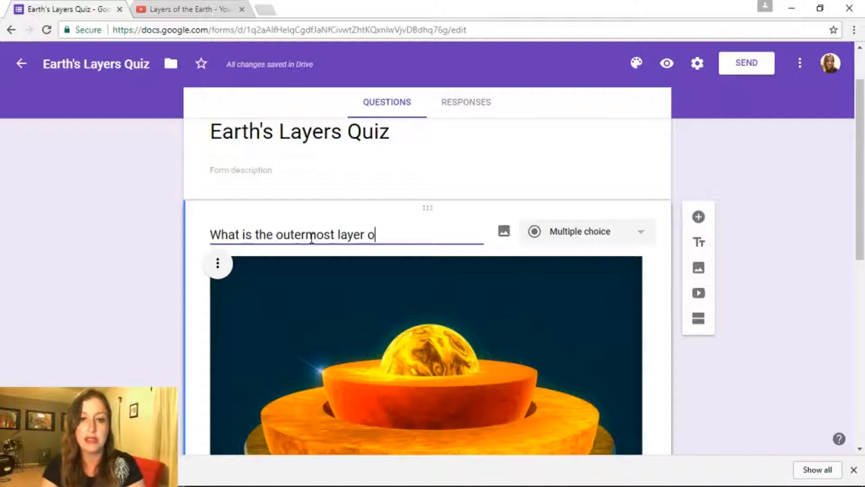
text(f the Earth?)
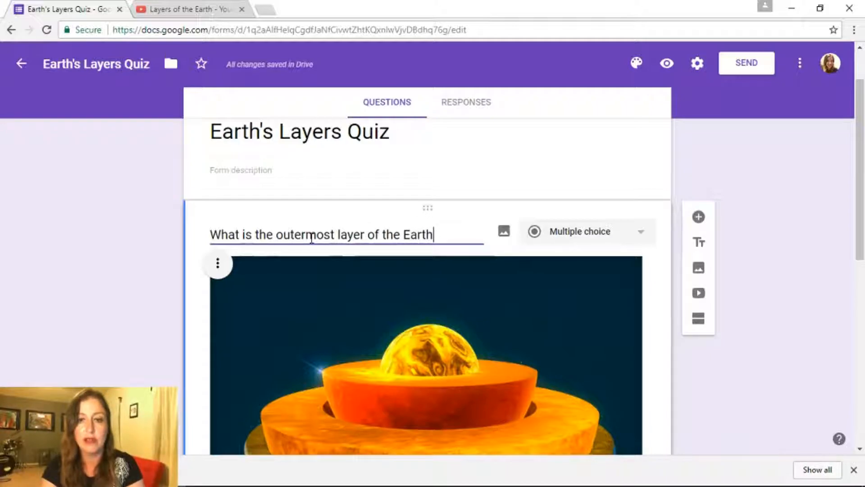
click(614, 233)
click(615, 233)
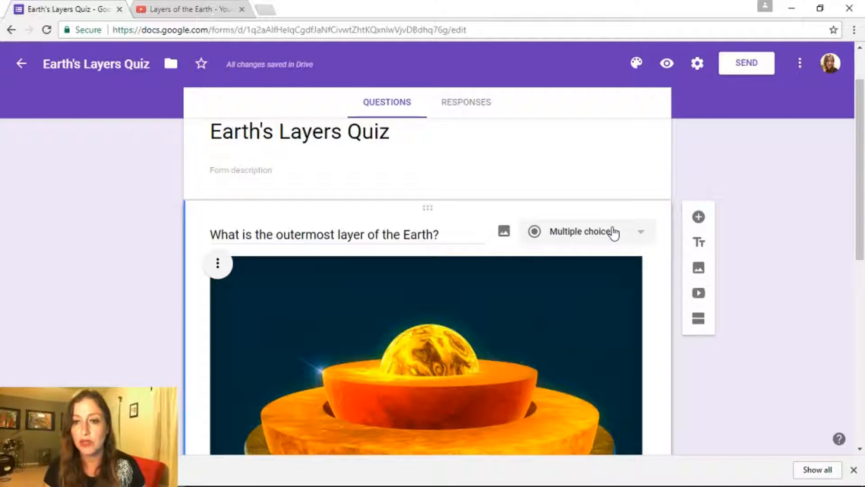
click(614, 233)
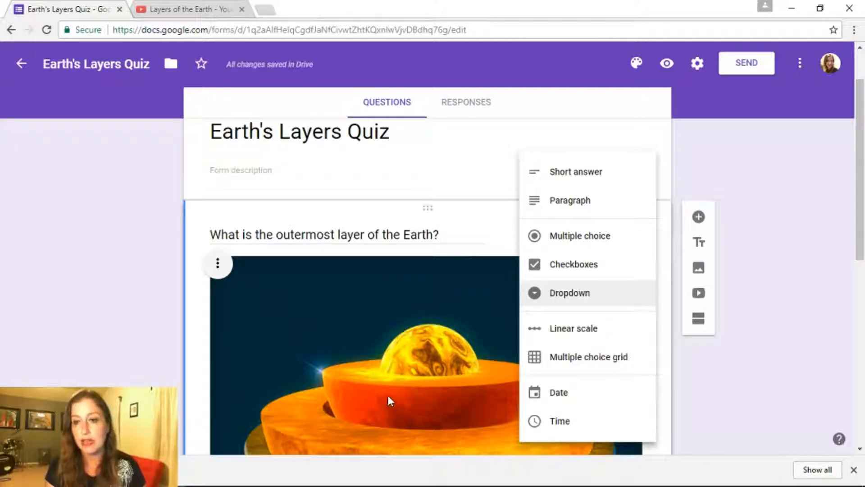
click(546, 234)
drag(858, 176, 863, 365)
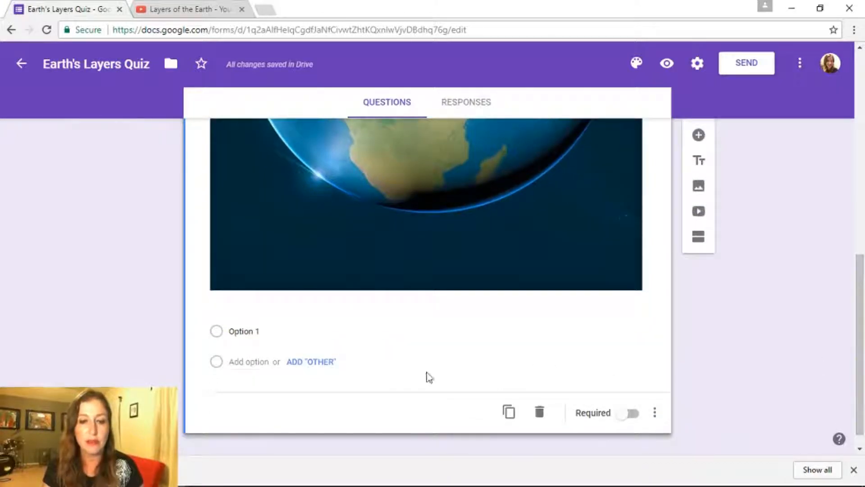
Enter the answer choices crust, mantle, outer core and inner core
click(291, 332)
text(cd)
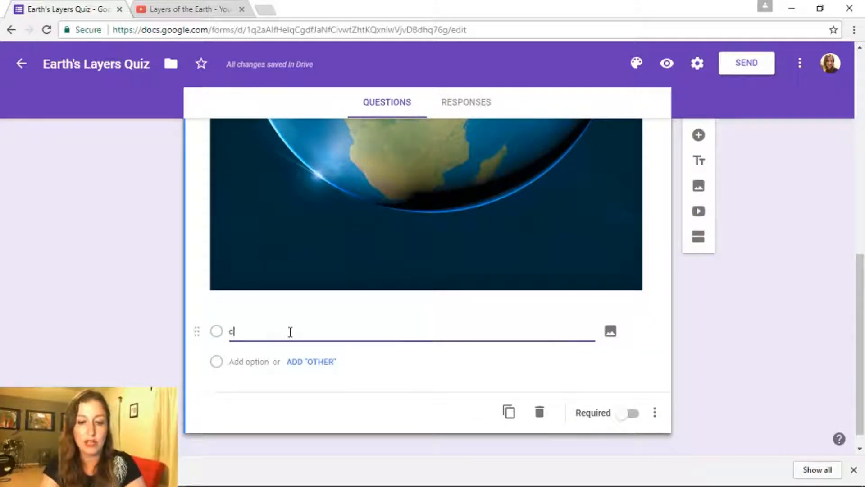
key(BackSpace)
text(rust)
key(Return)
text(mantle)
key(Return)
text(outer core)
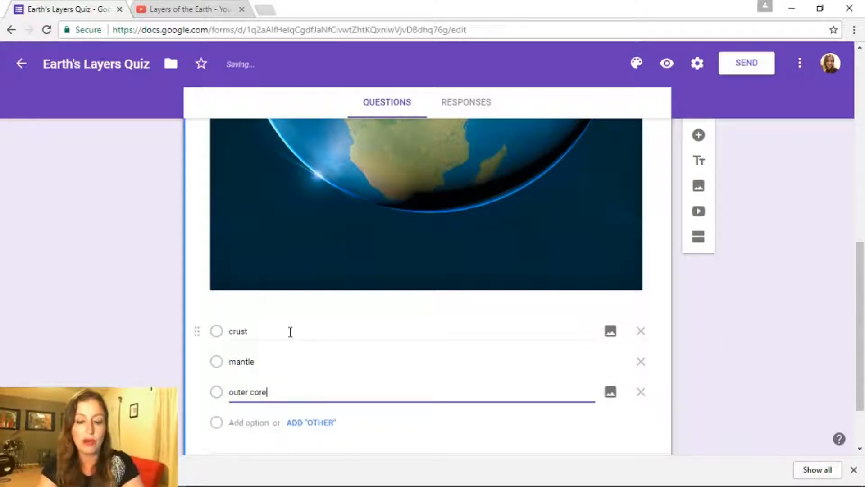
key(Return)
text(inner core)
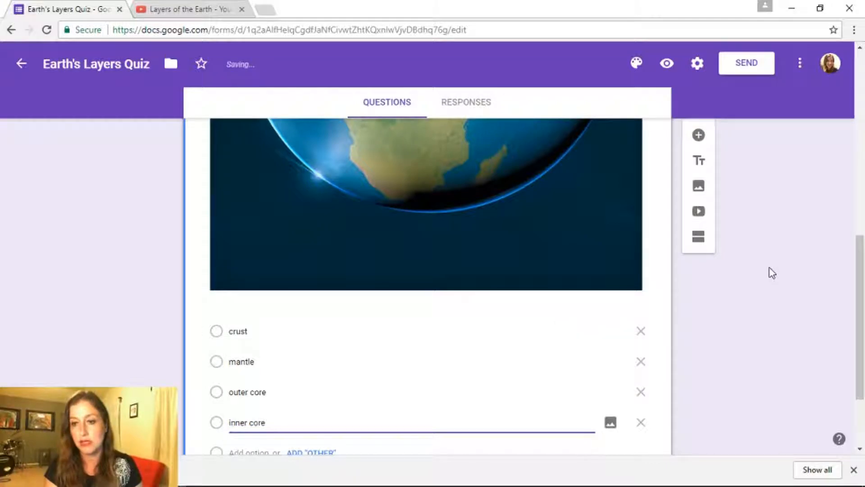
drag(859, 270, 857, 108)
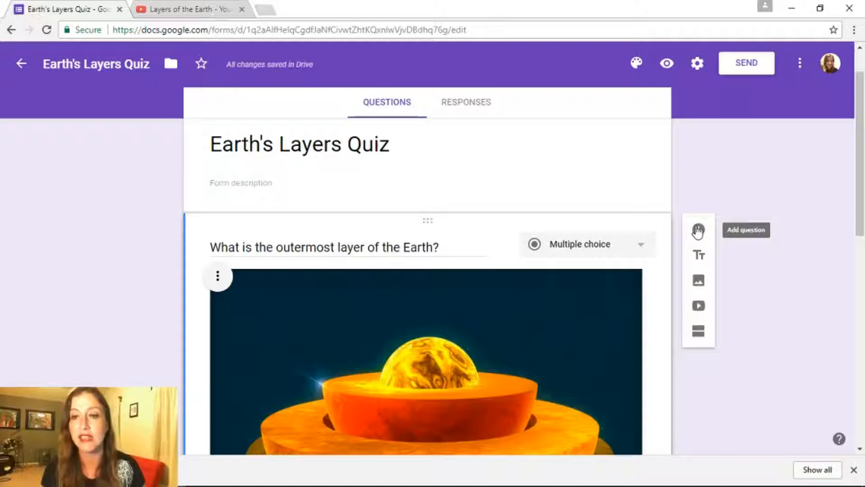
Add a required 'First Name' question above the Earth question
click(698, 230)
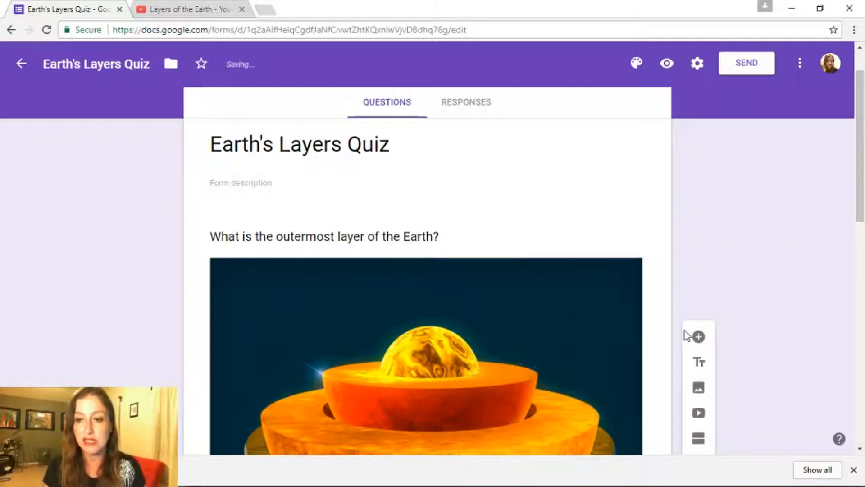
drag(860, 137, 863, 344)
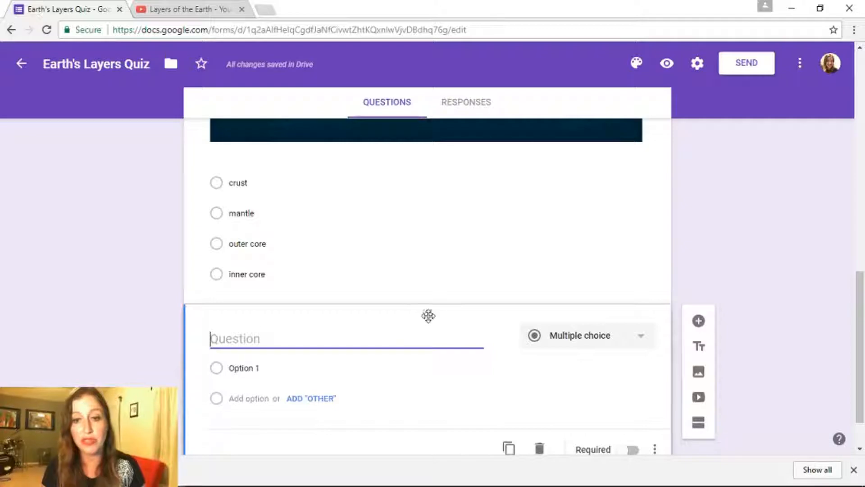
drag(428, 315, 407, 74)
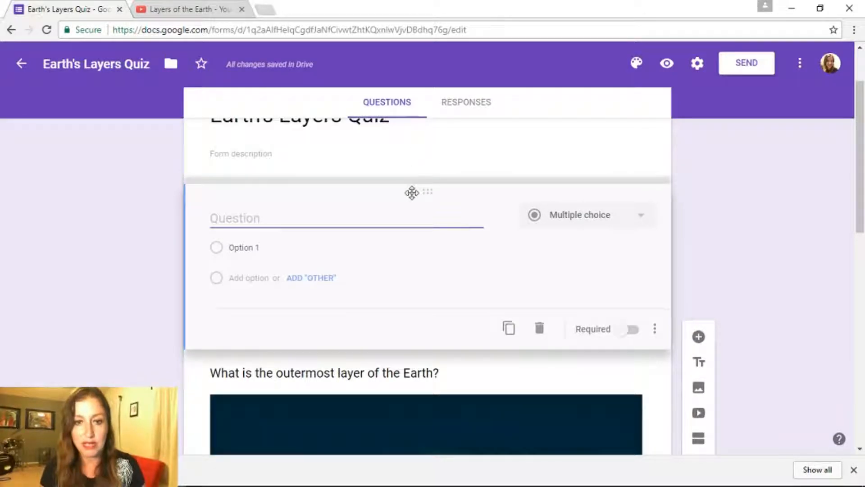
text(First Name)
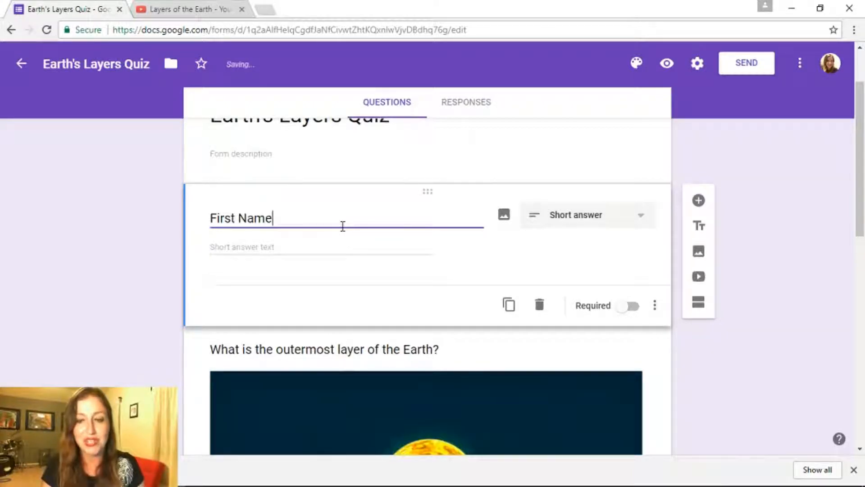
click(624, 308)
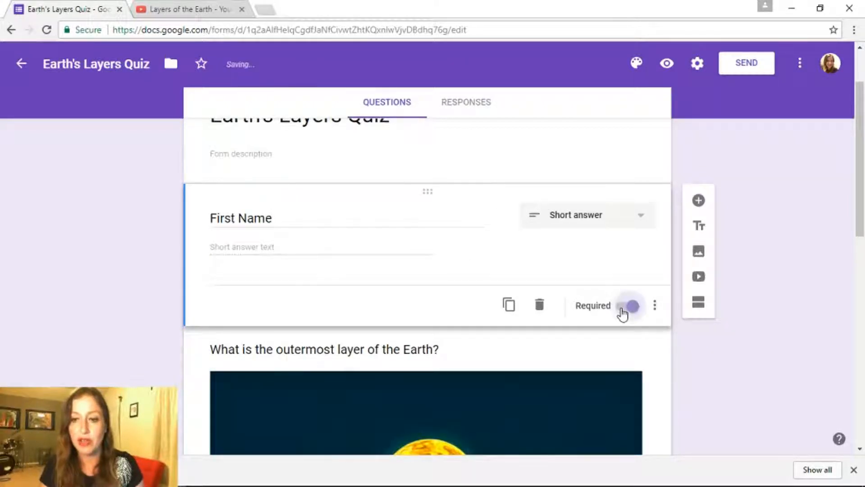
Duplicate it into 'Last Name' and 'Class Period' questions
click(509, 304)
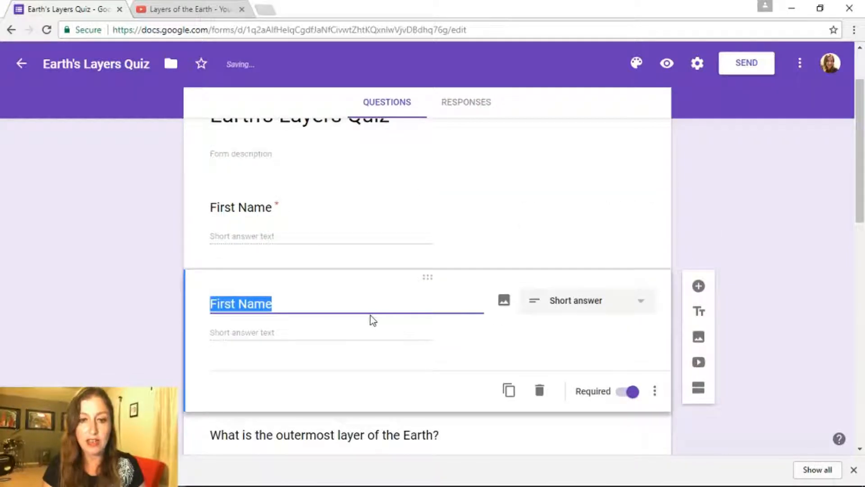
text(Last Name)
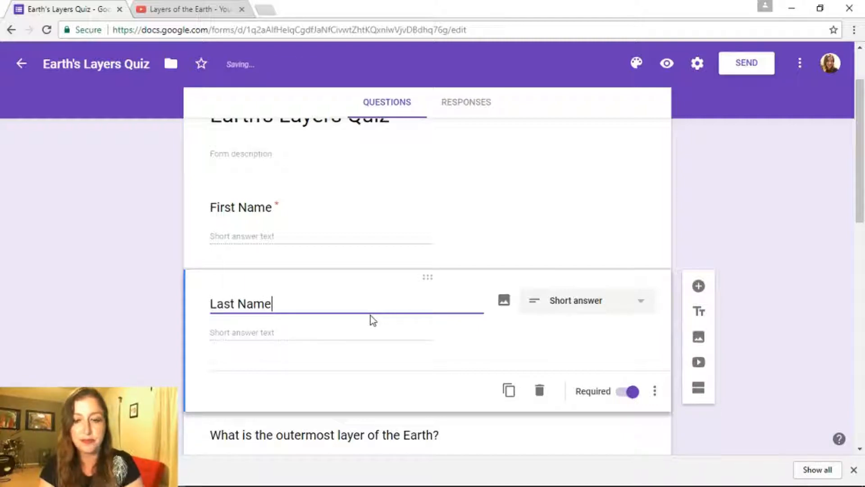
click(509, 391)
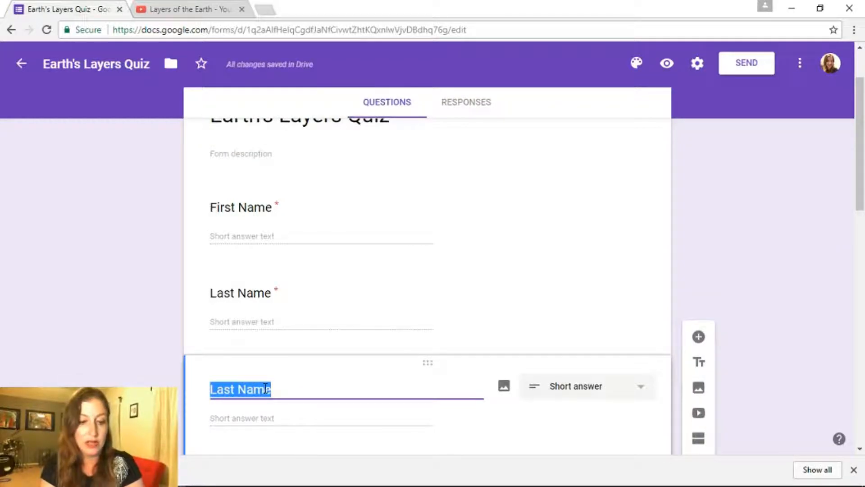
text(#)
key(BackSpace)
text(Class Period)
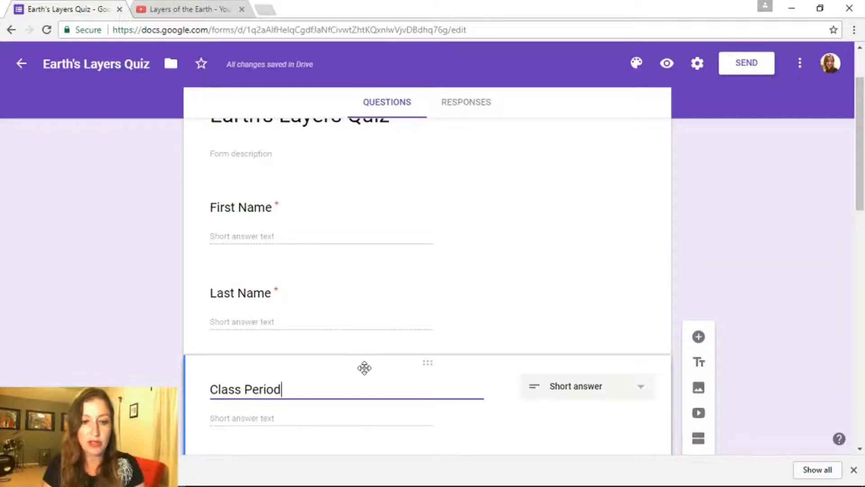
drag(861, 156, 858, 403)
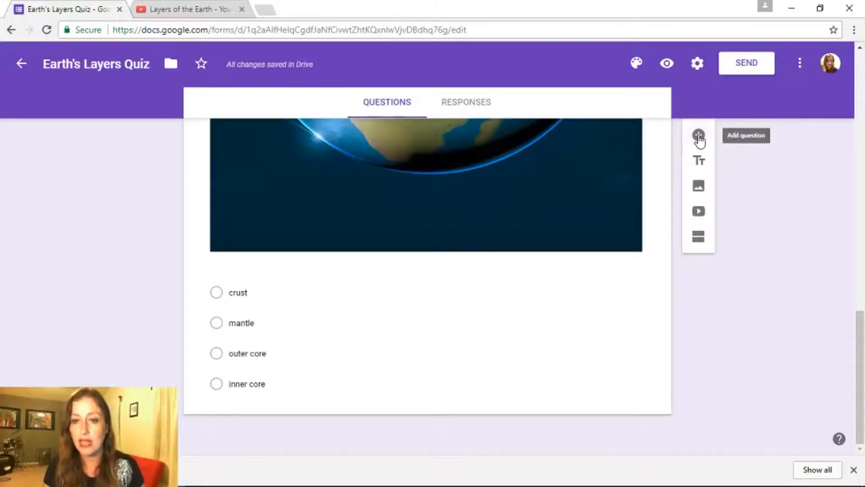
Add a checkbox question 'What are the names of the layers of the Earth'
click(698, 136)
drag(853, 334, 856, 145)
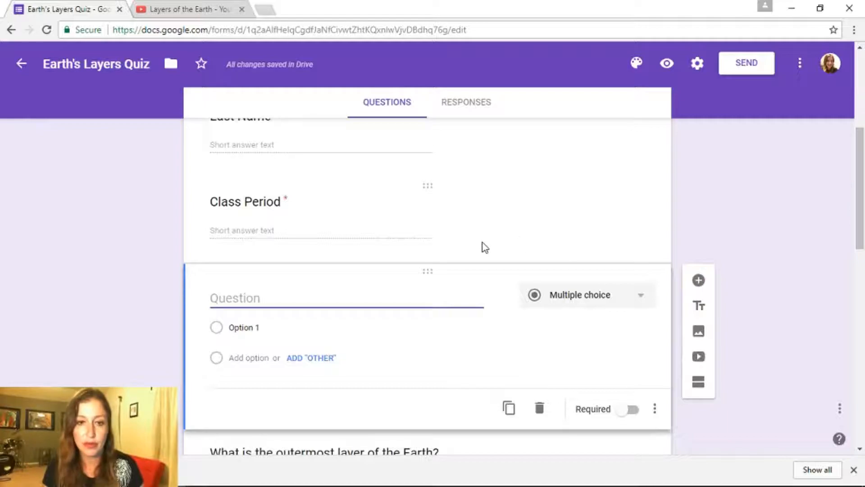
drag(427, 270, 429, 291)
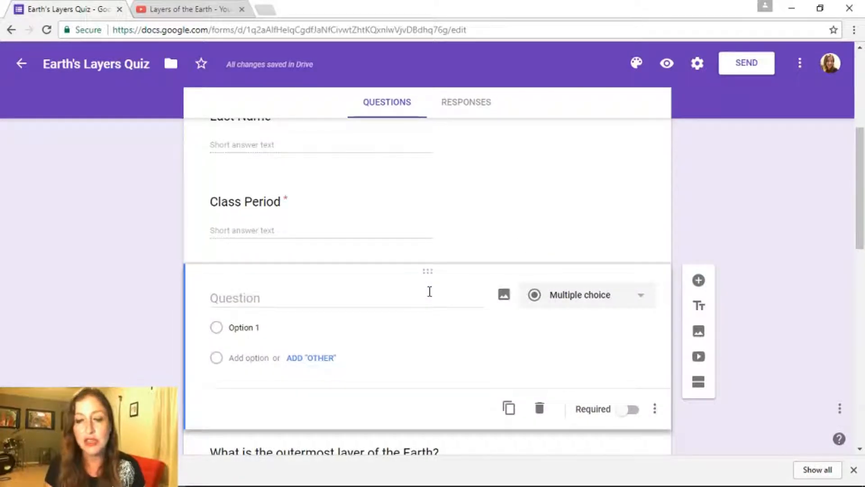
click(371, 299)
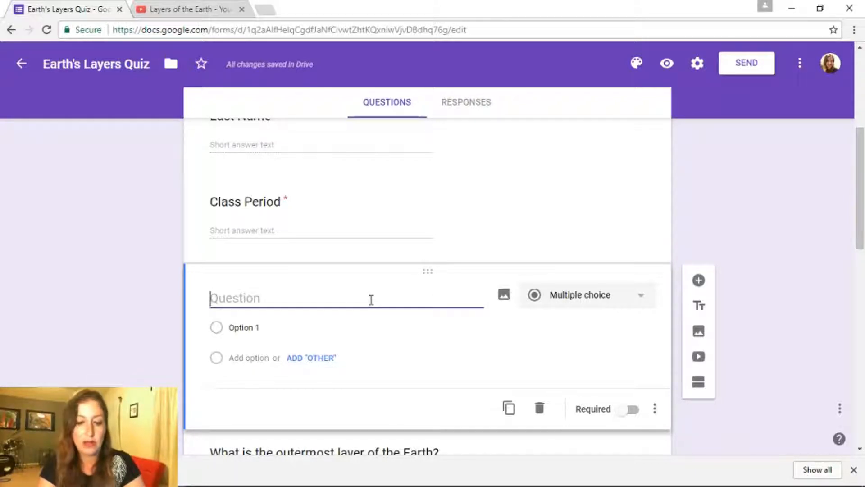
text(Wa)
key(BackSpace)
text(hat are the names )
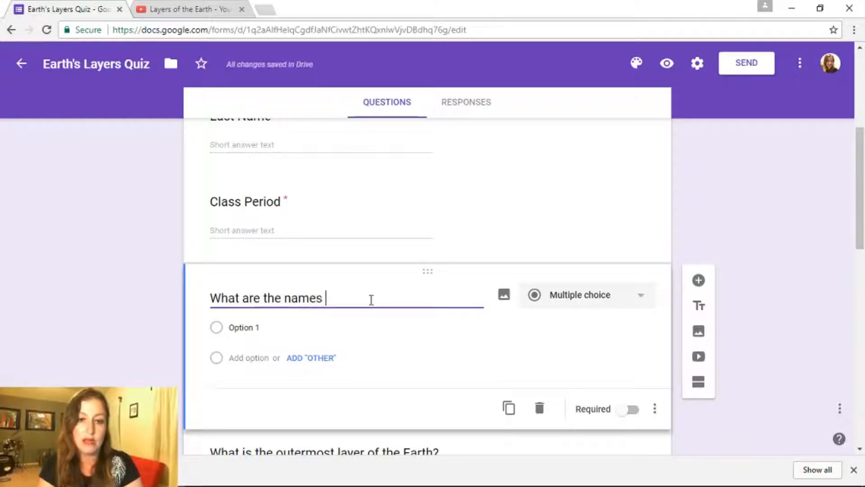
text(of the layers of)
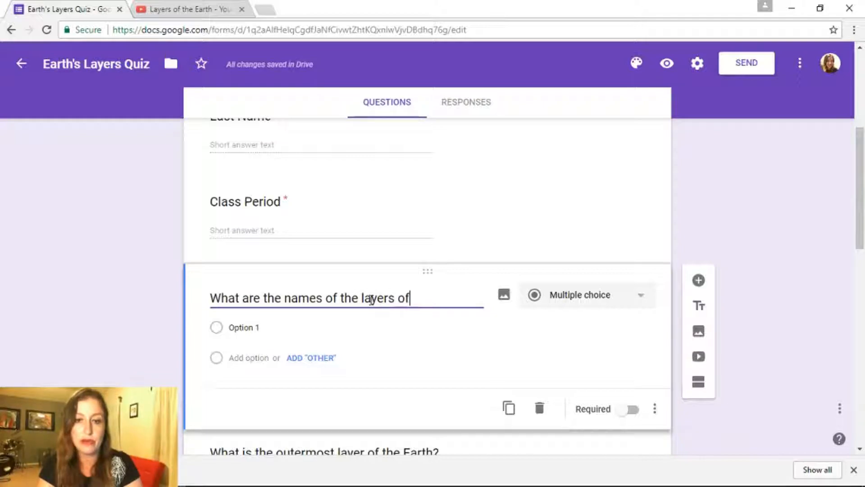
text( the Earth?)
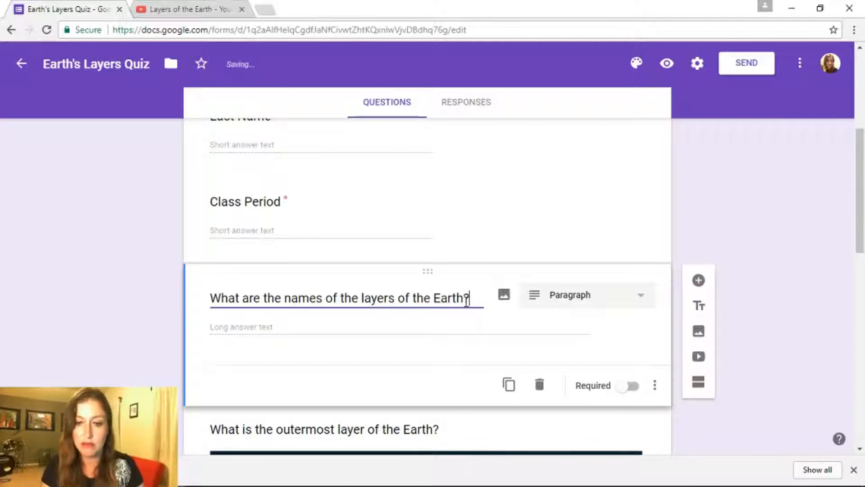
click(613, 300)
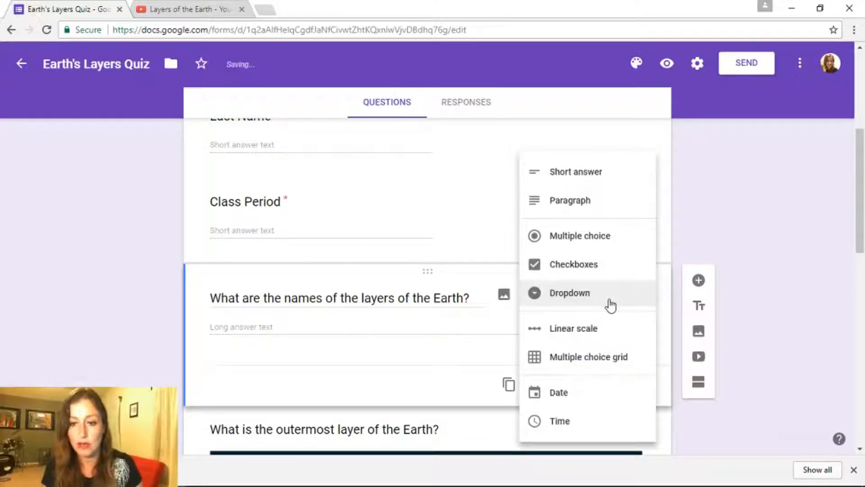
click(589, 267)
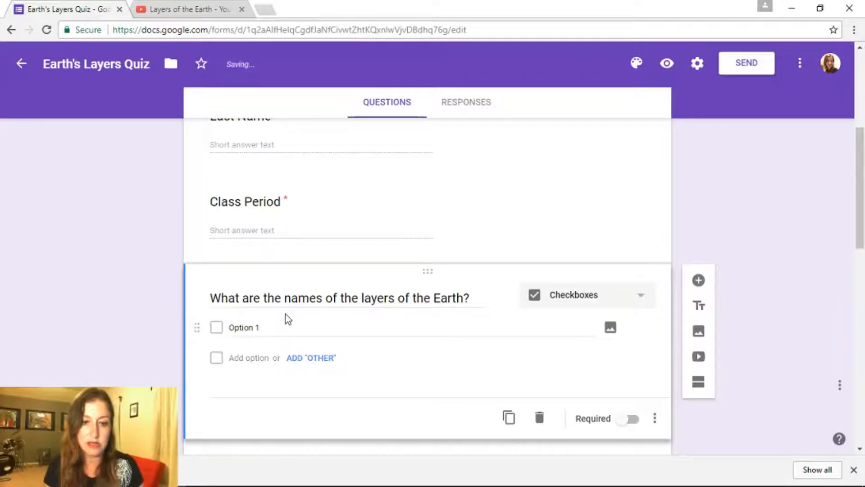
Give it choices crust, mantle, outer core and inner core, and make it required
click(278, 325)
text(c)
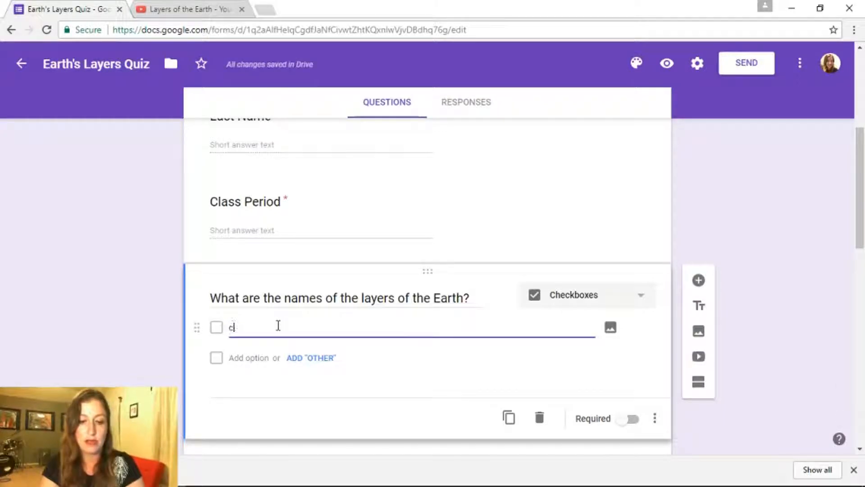
key(Return)
text(mantle)
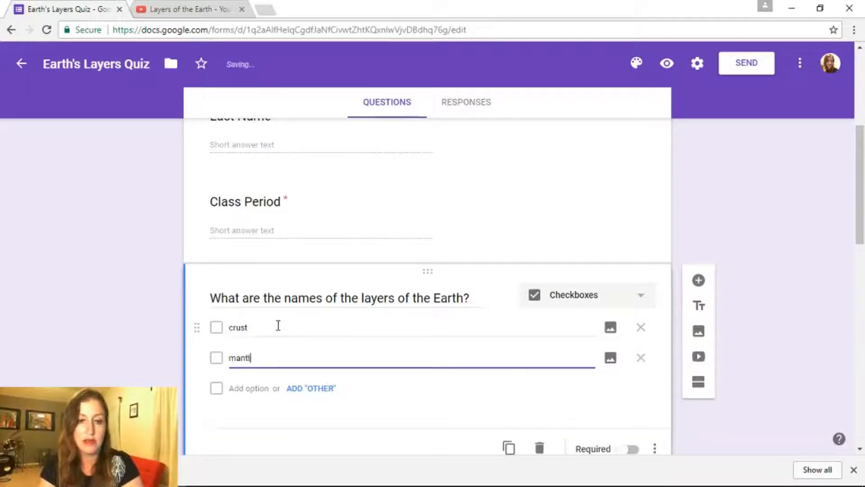
key(Return)
text(outer co)
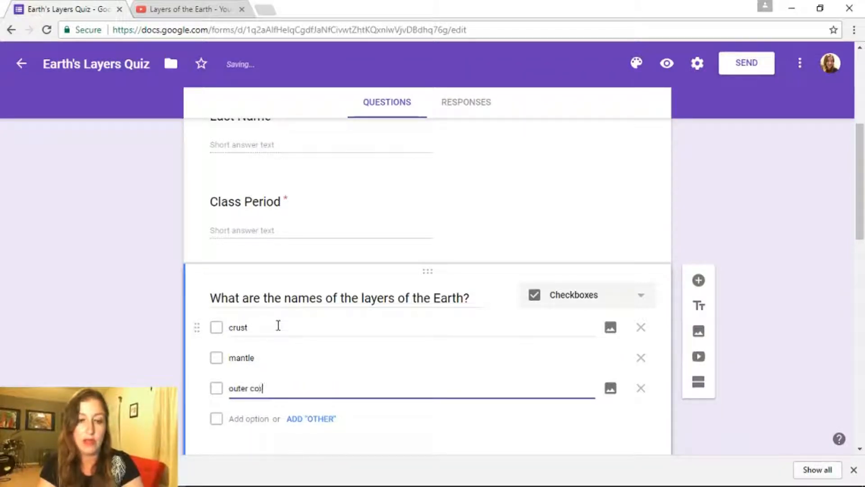
text(re)
key(Return)
text(inn)
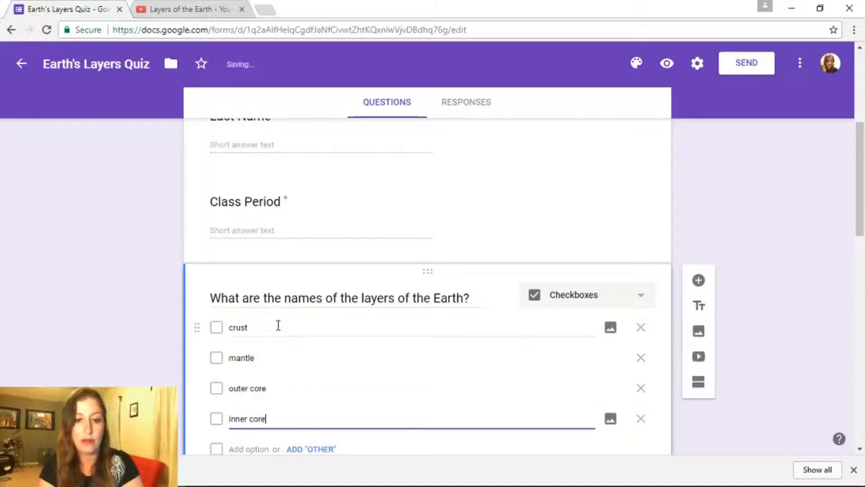
drag(863, 205, 863, 238)
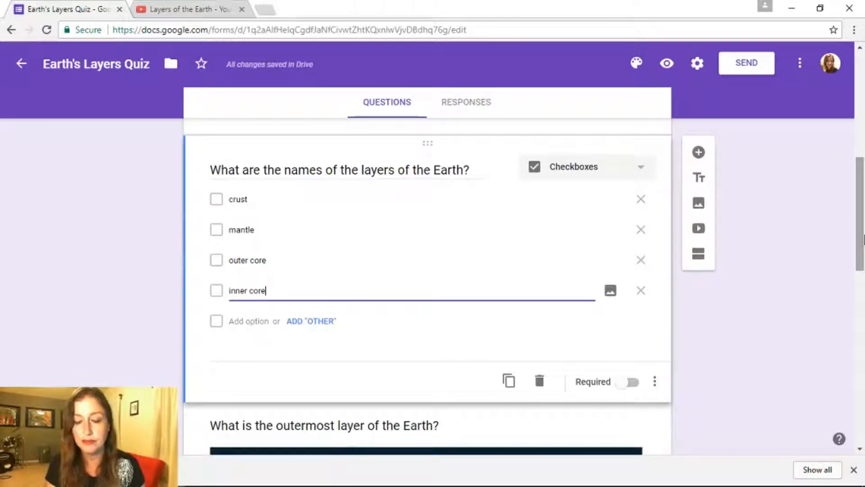
click(616, 386)
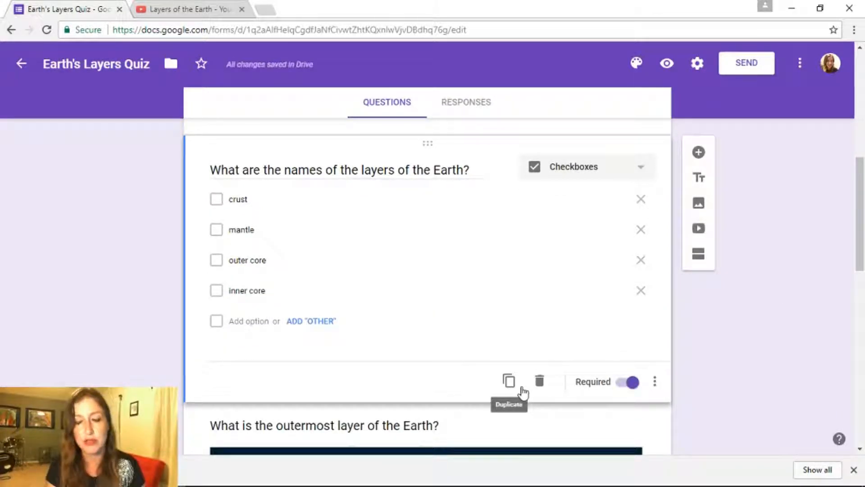
click(698, 153)
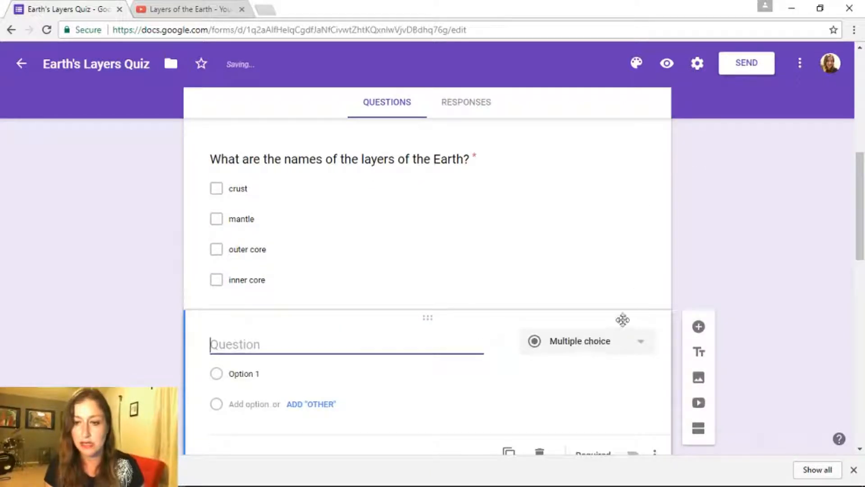
Embed the 'Layers of the Earth' YouTube video by searching its pasted link
click(699, 403)
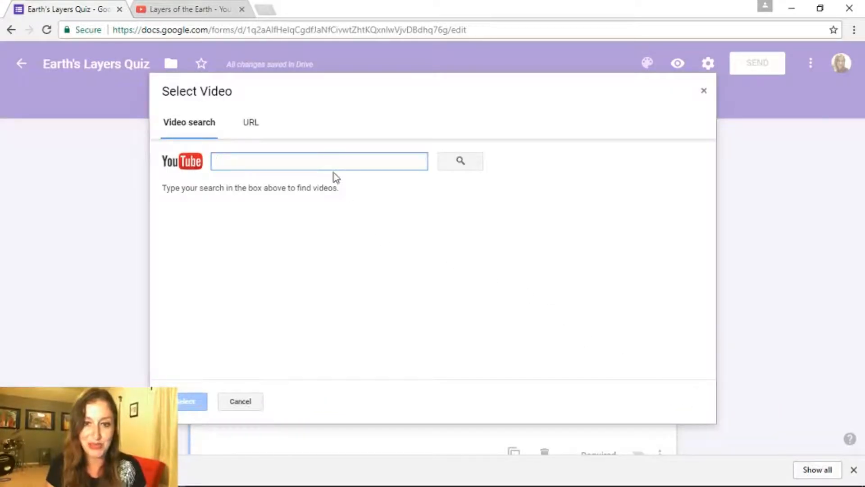
right_click(334, 163)
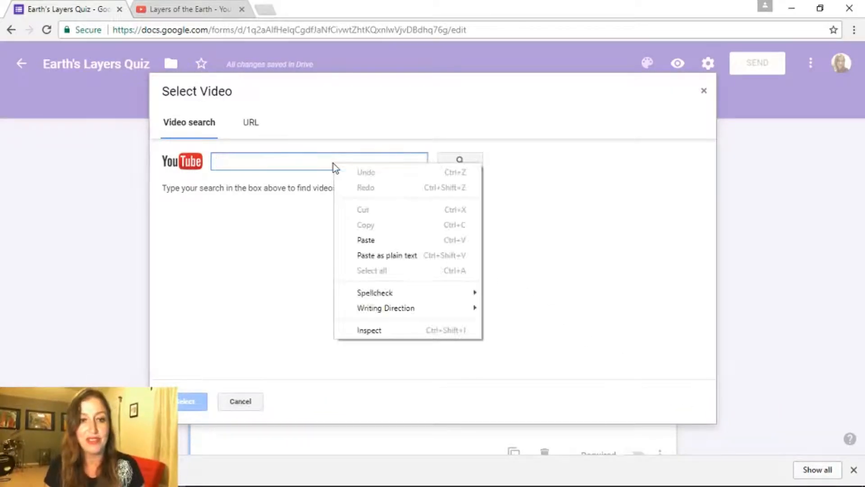
click(369, 240)
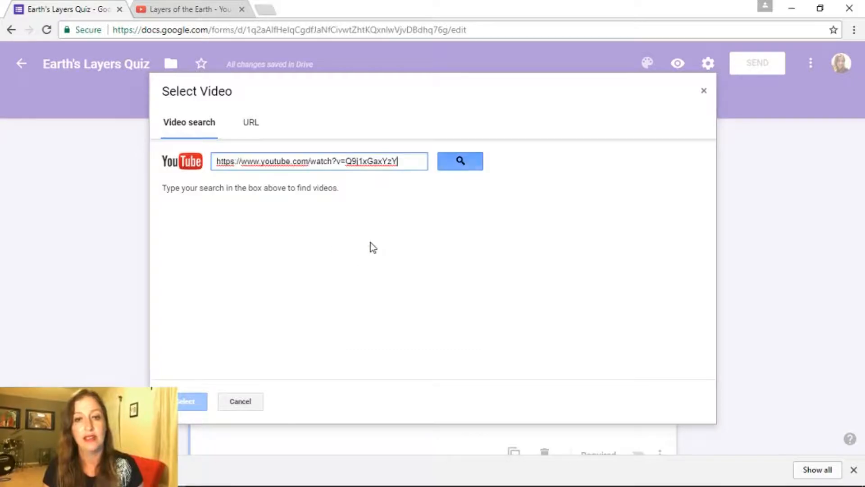
click(459, 163)
click(275, 235)
click(274, 235)
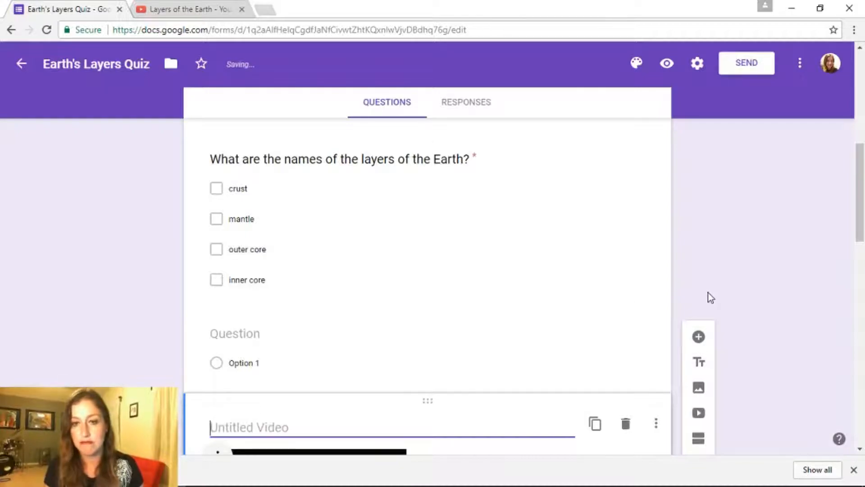
Drag the video above the blank question and title it 'Watch the video and then answer the question.'
drag(861, 203, 856, 252)
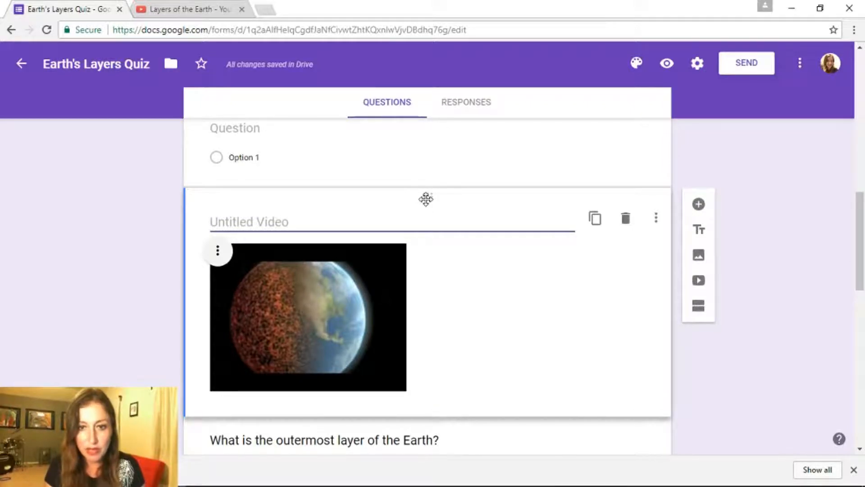
drag(426, 195, 428, 152)
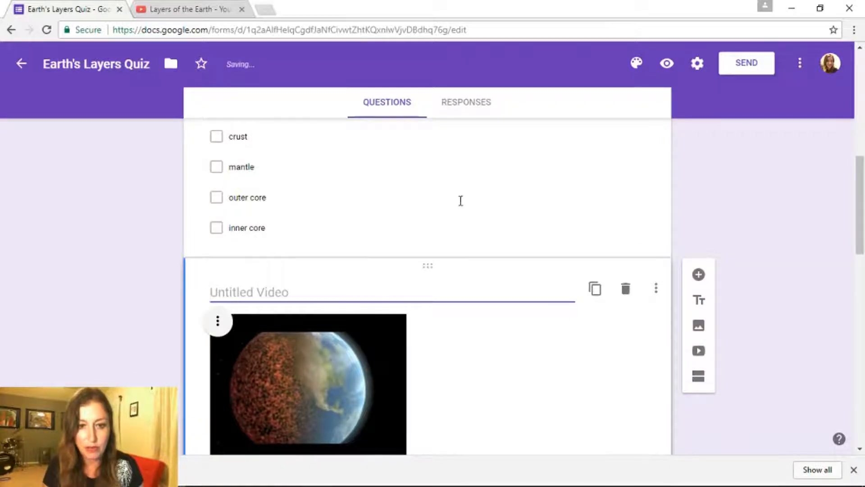
click(426, 290)
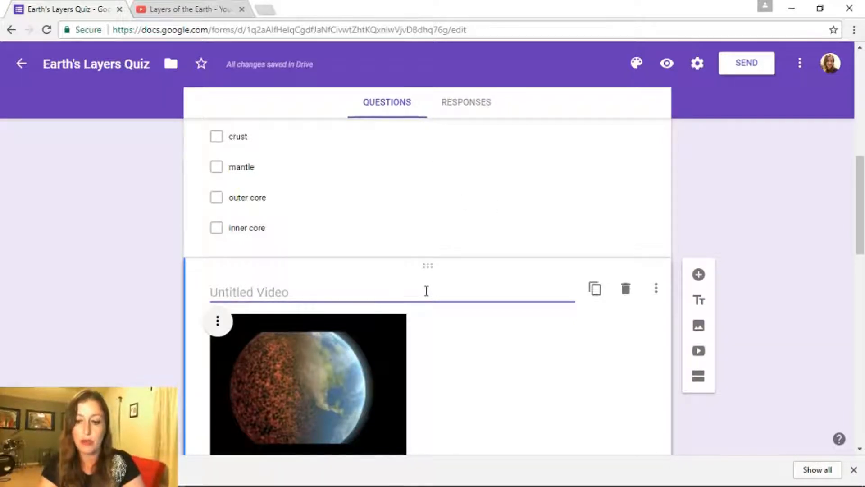
text(Watch the)
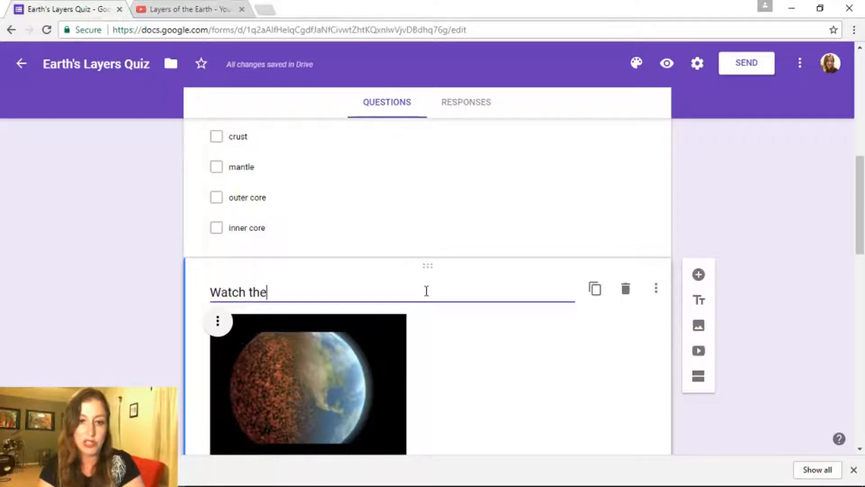
text( video and the)
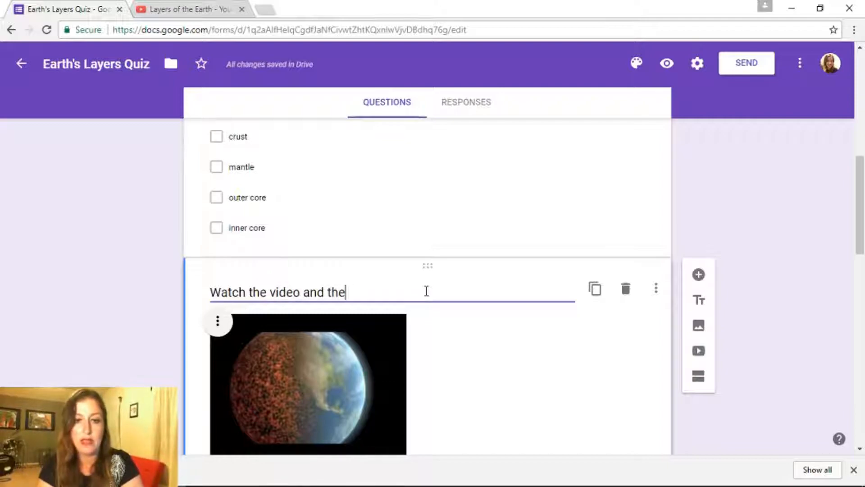
text(n answer the )
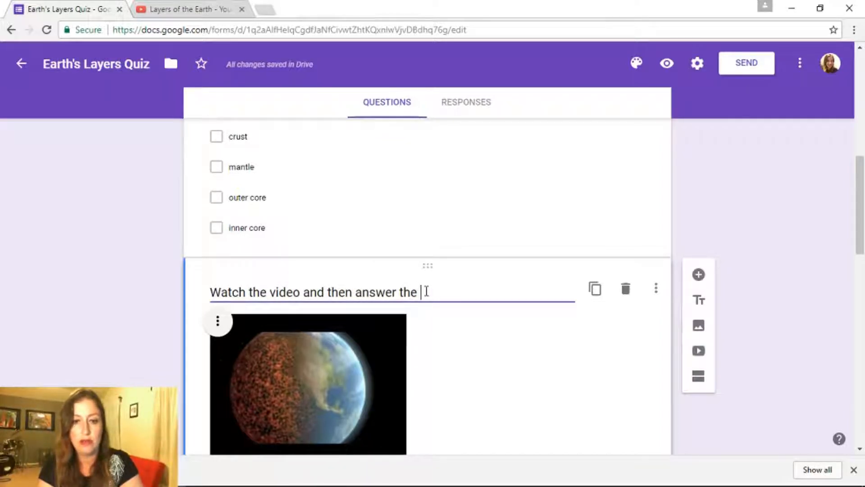
text(quieestion?)
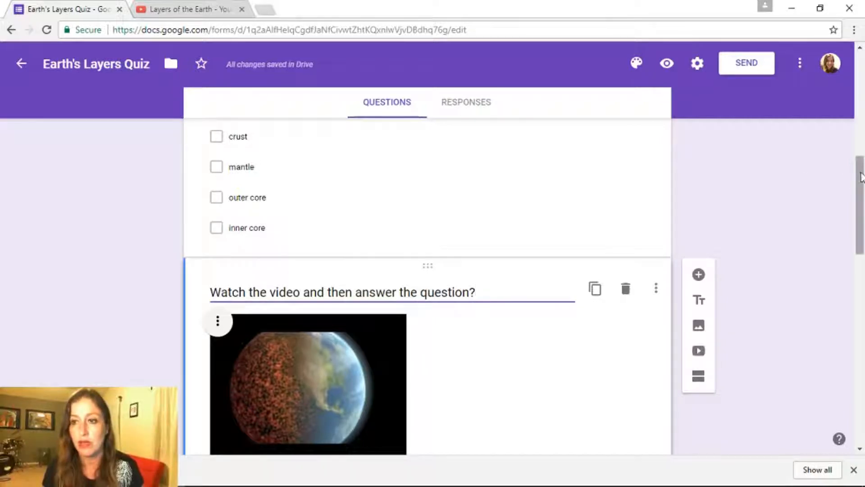
drag(860, 177, 863, 197)
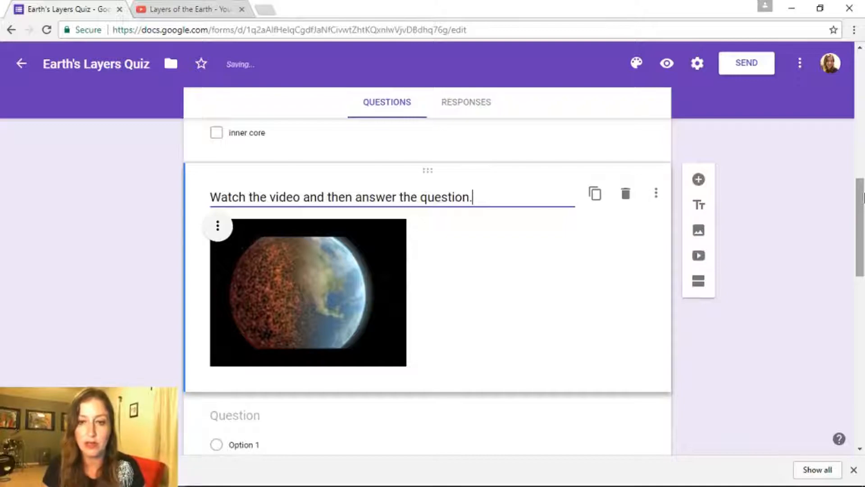
drag(863, 197, 863, 220)
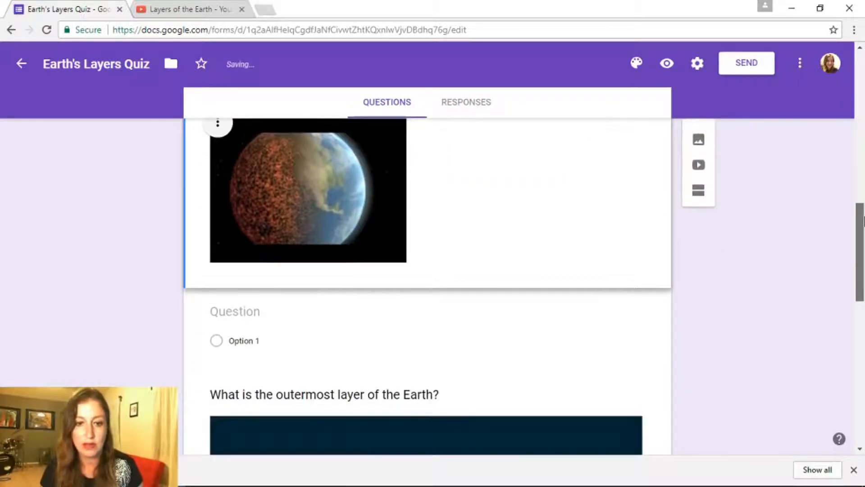
Enter 'Which layer do we live on?' as a dropdown question
click(300, 311)
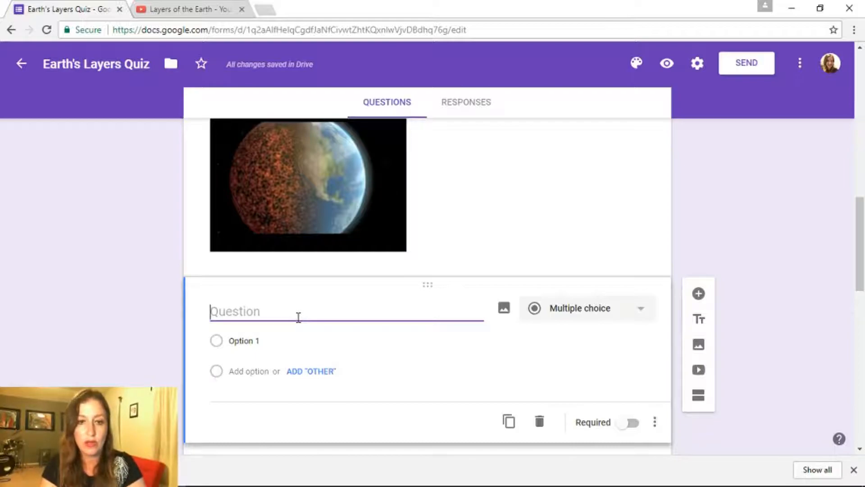
text(W)
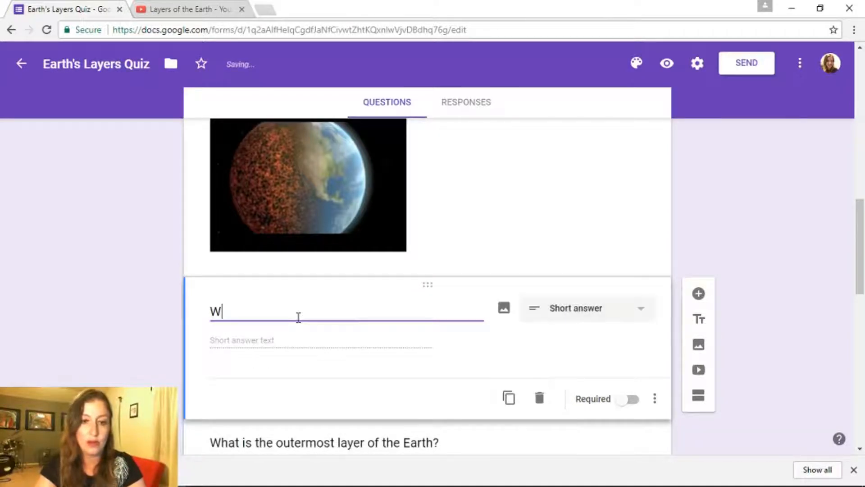
text(hich)
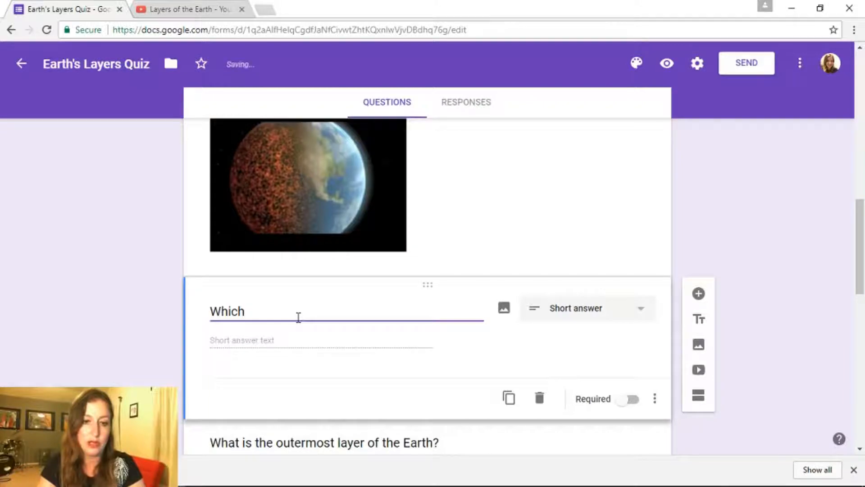
text( layer dow)
key(BackSpace)
key(BackSpace)
text(we)
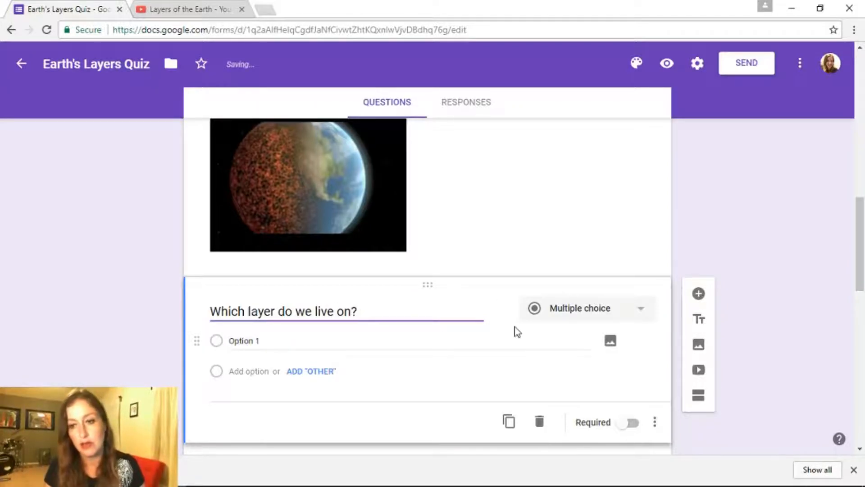
click(566, 311)
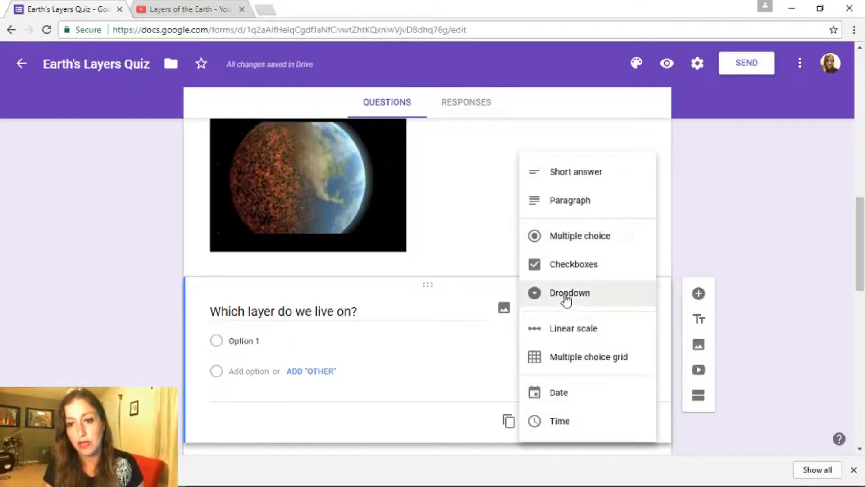
click(567, 297)
Add the dropdown options crust, mantle, outer core and inner core
click(270, 337)
text(crus)
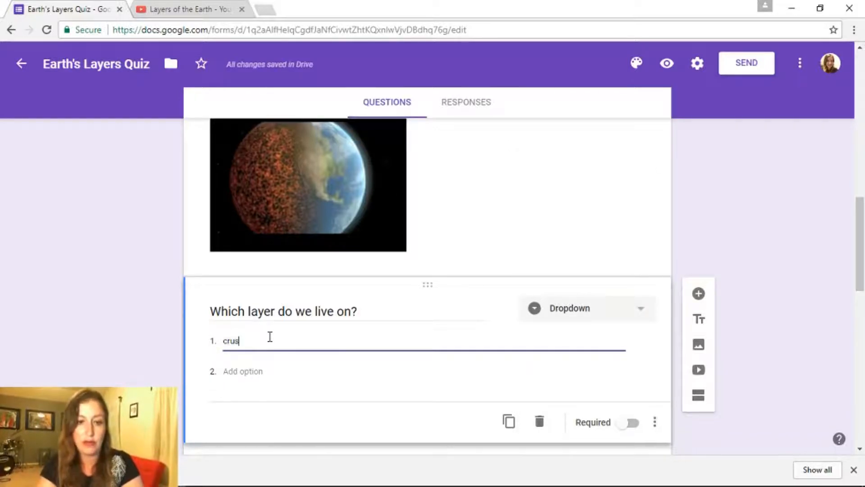
text(t)
key(Return)
text(mantle)
key(Return)
text(out)
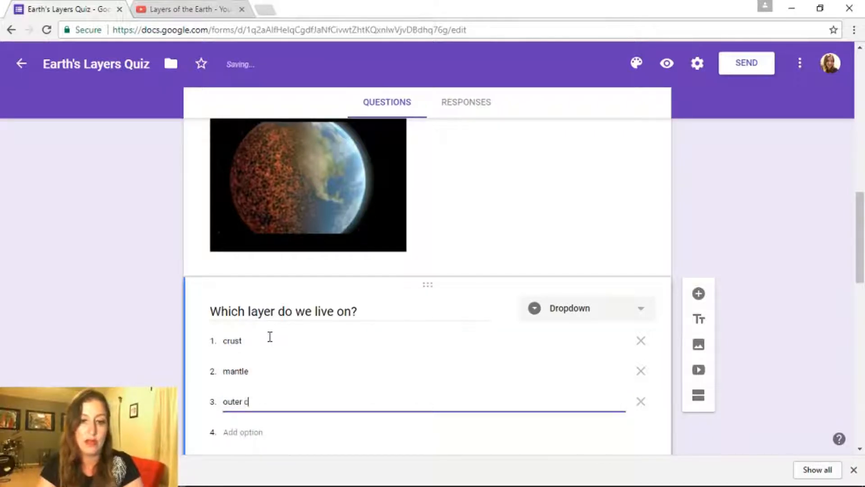
key(Return)
text(inner core)
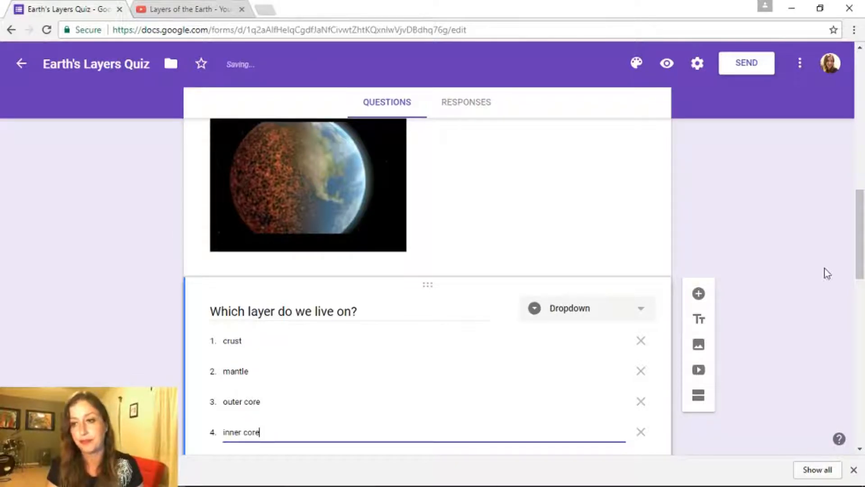
drag(863, 236, 862, 261)
Make the dropdown question required and add the question 'What is the innermost layer called?'
click(622, 392)
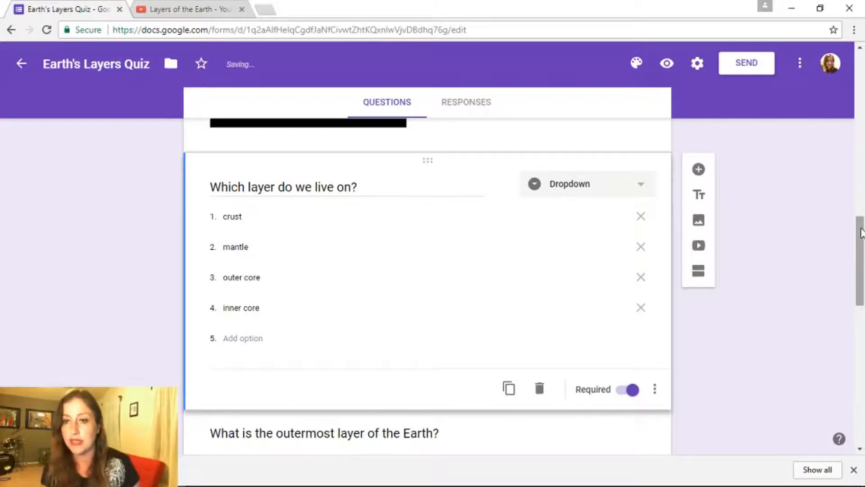
drag(861, 233, 863, 373)
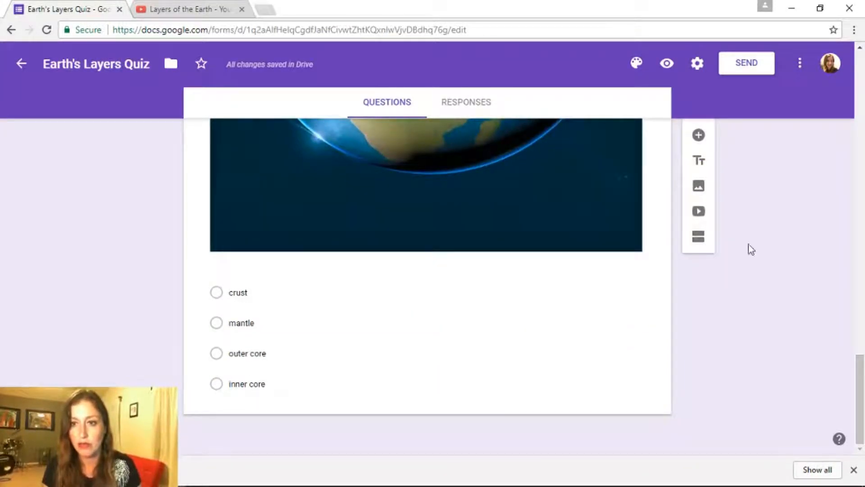
click(700, 143)
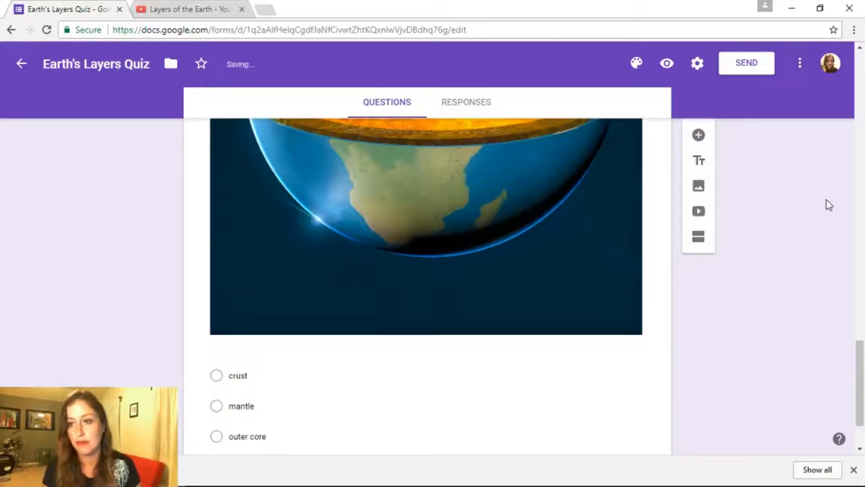
drag(858, 367, 856, 265)
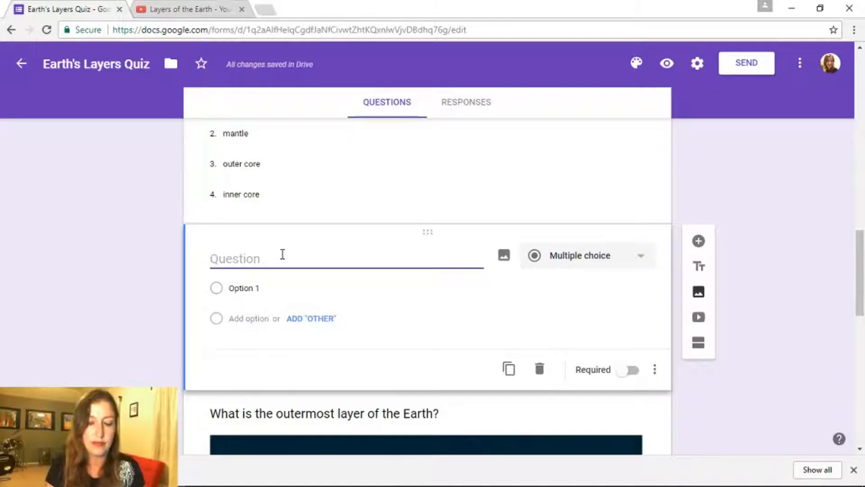
text(What is the innermost layer )
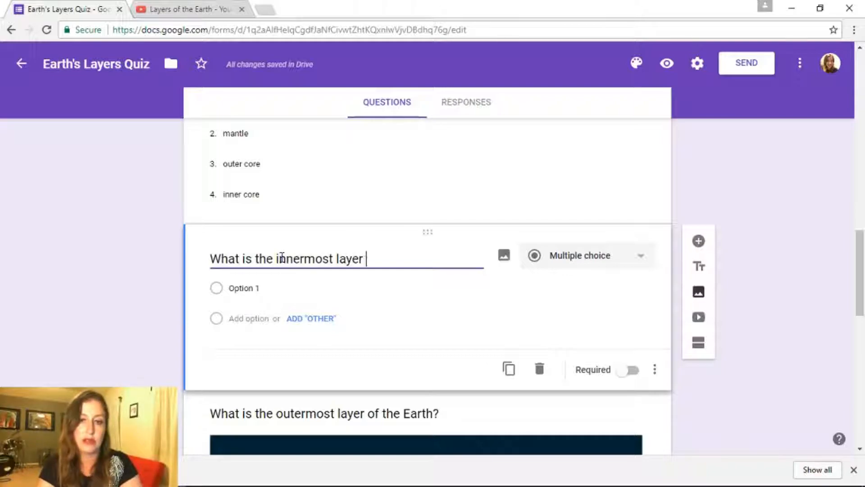
text(called)
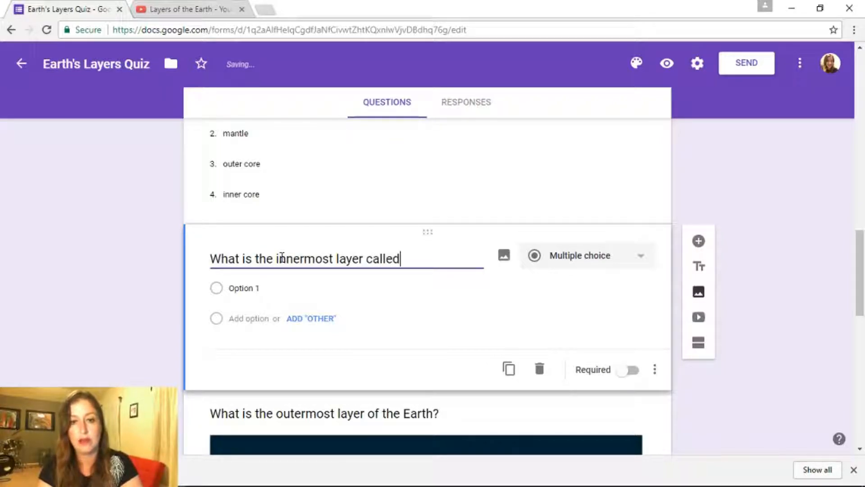
text(?)
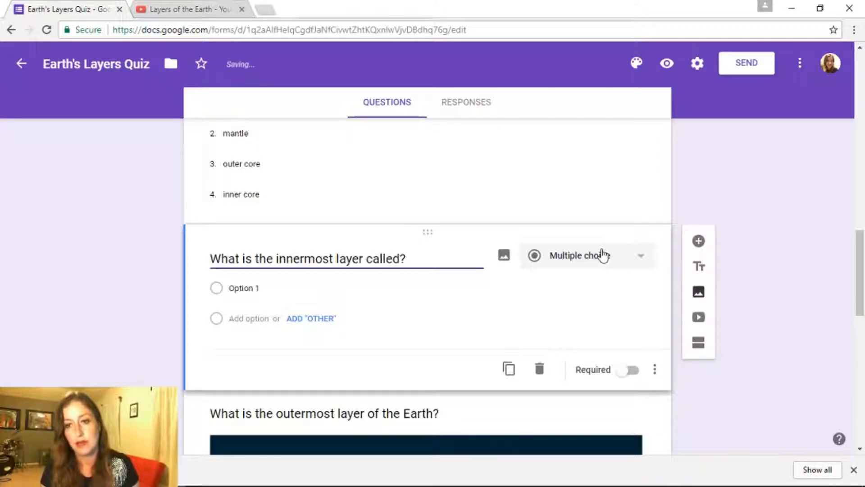
Keep it multiple choice with options crust, mantle, outer core and inner core, then preview the form
click(601, 253)
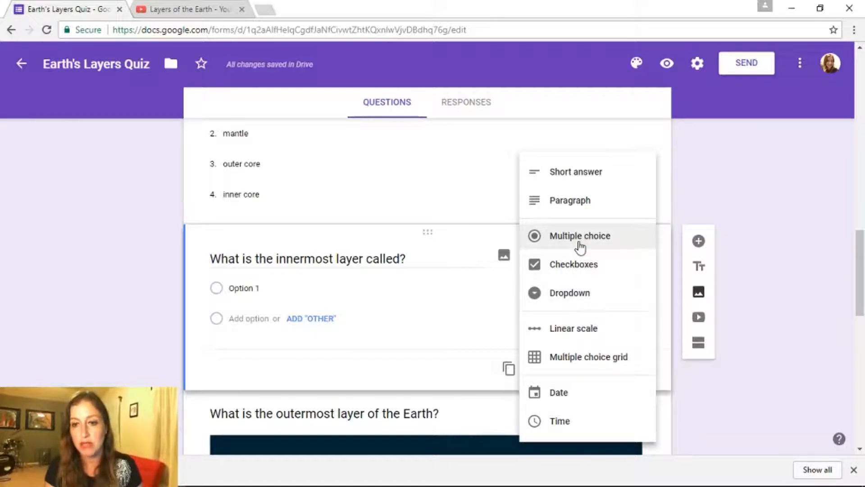
click(579, 243)
click(282, 288)
text(crust)
key(Return)
text(mantle)
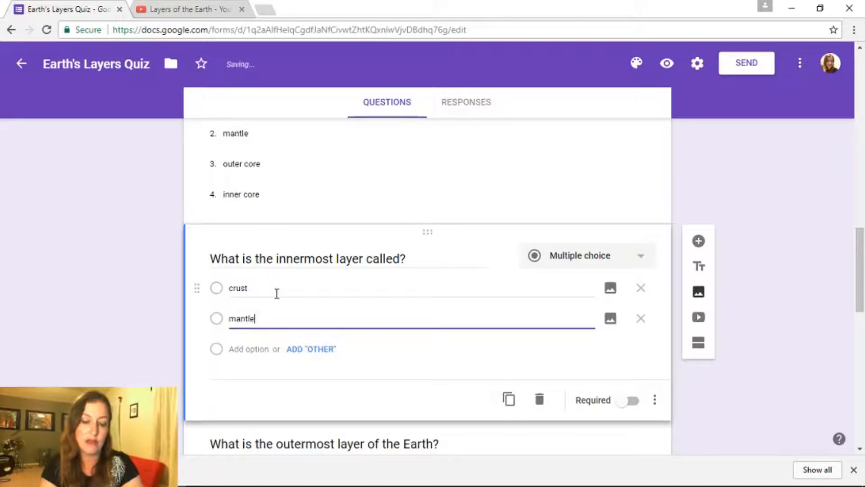
key(Return)
text(outer core)
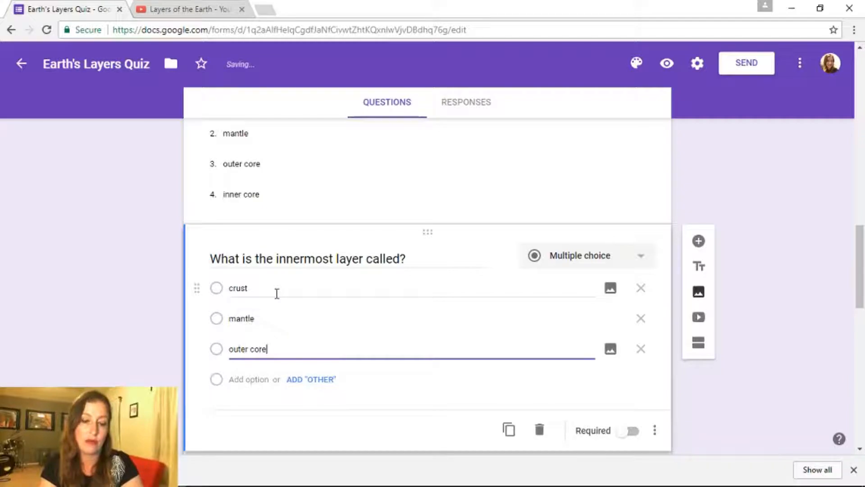
key(Return)
text(inner core)
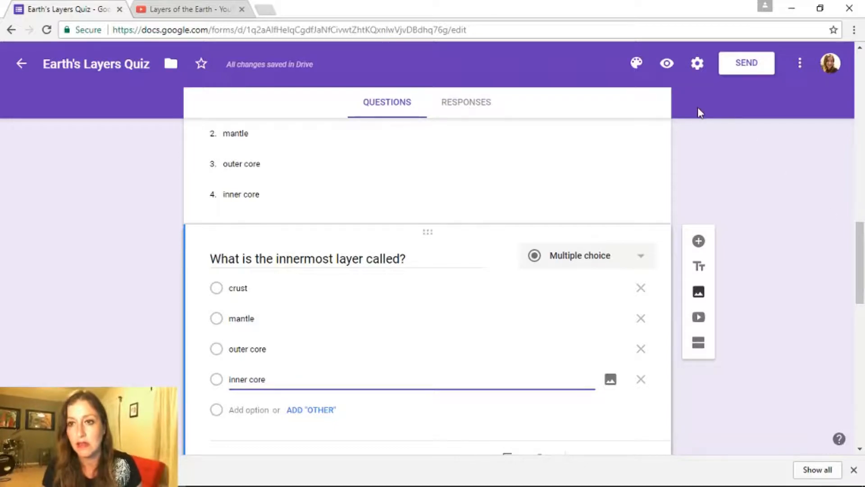
click(665, 64)
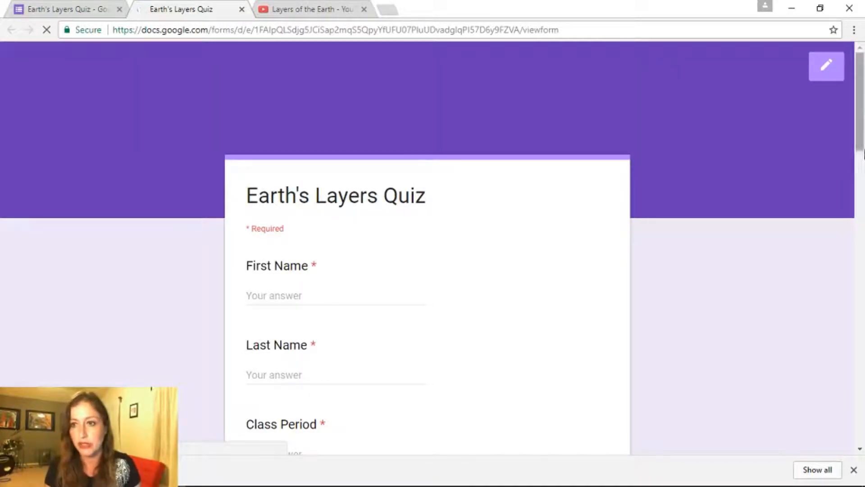
In the preview, check the 'Which layer do we live on?' choices, answer outer core, then return to the editor
drag(861, 96, 860, 99)
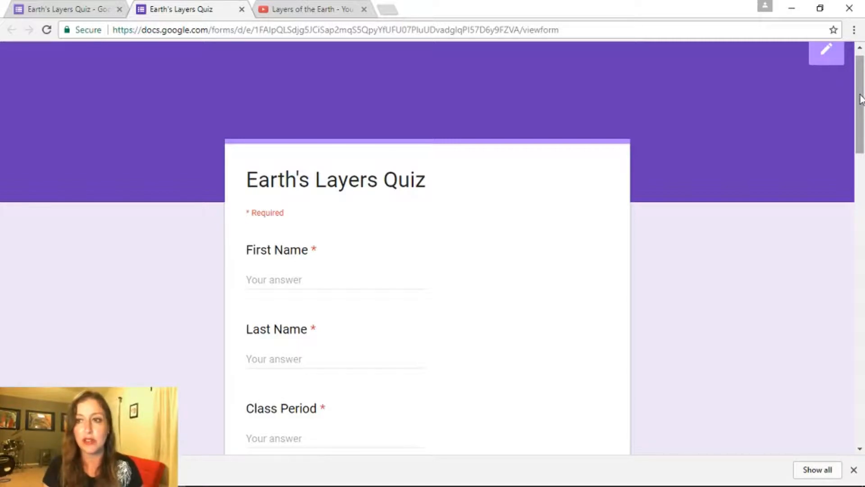
drag(860, 98, 863, 221)
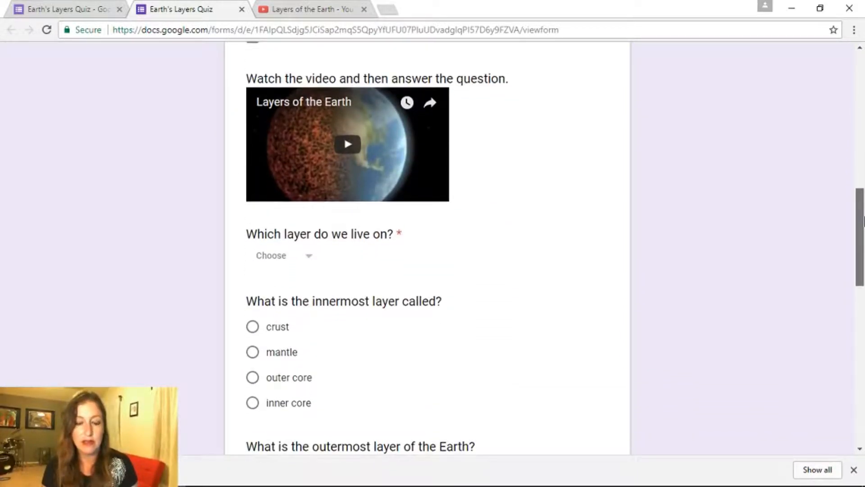
click(288, 258)
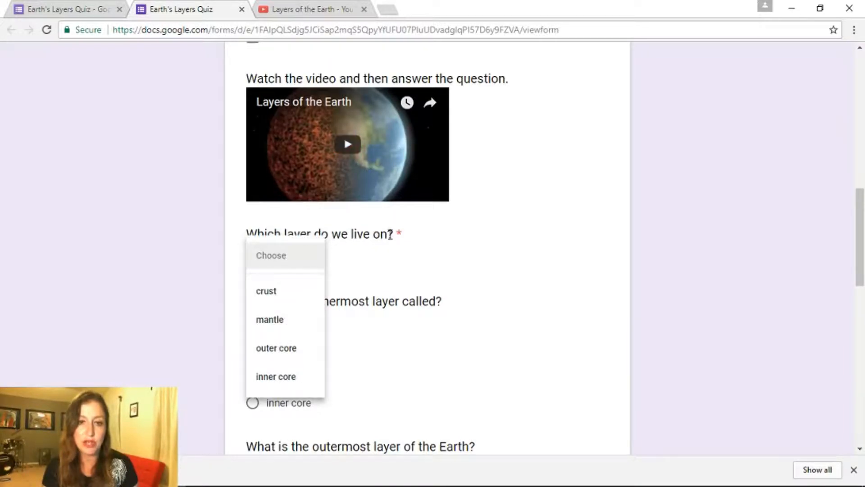
drag(857, 224, 857, 243)
click(526, 304)
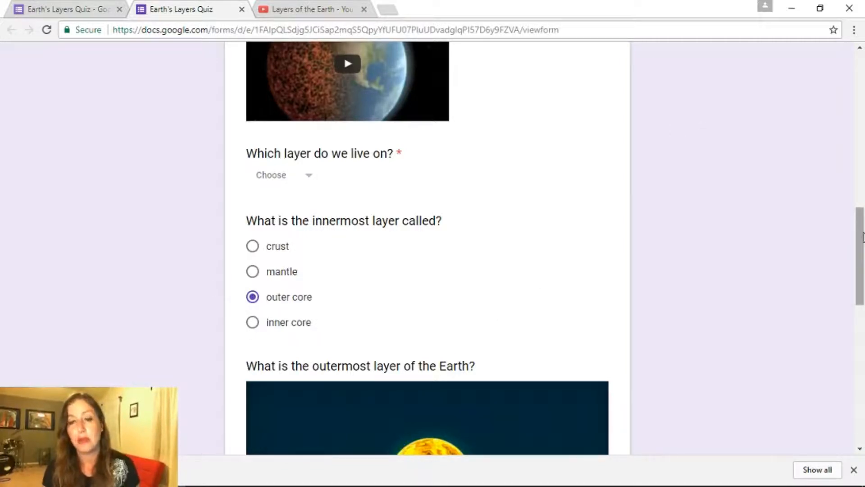
drag(861, 237, 856, 75)
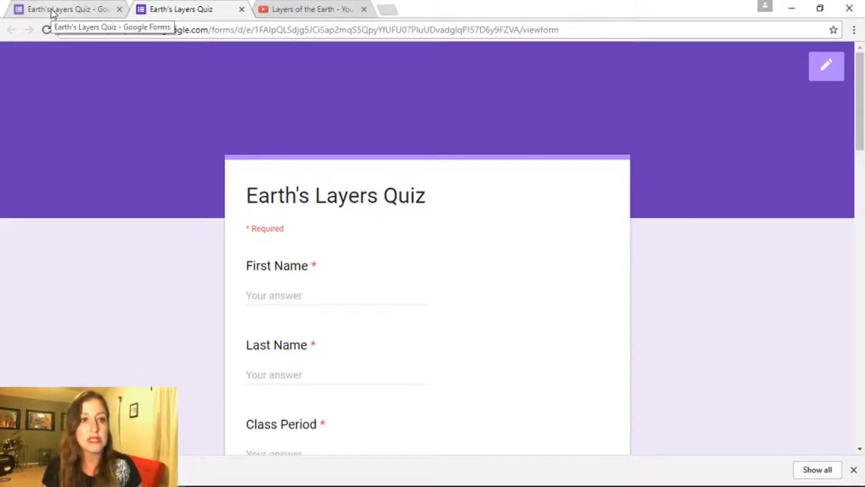
click(54, 10)
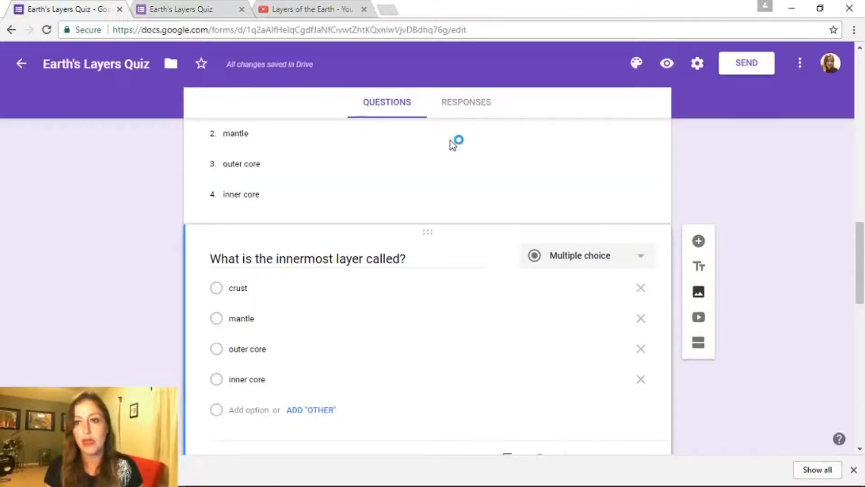
Limit the form to 1 response, switch on Make this a quiz, and save the settings
scroll(863, 212, up, 10)
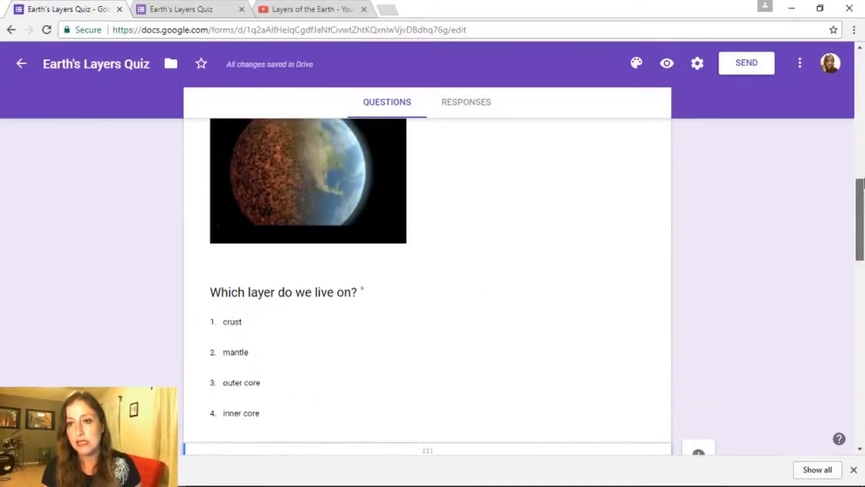
click(694, 68)
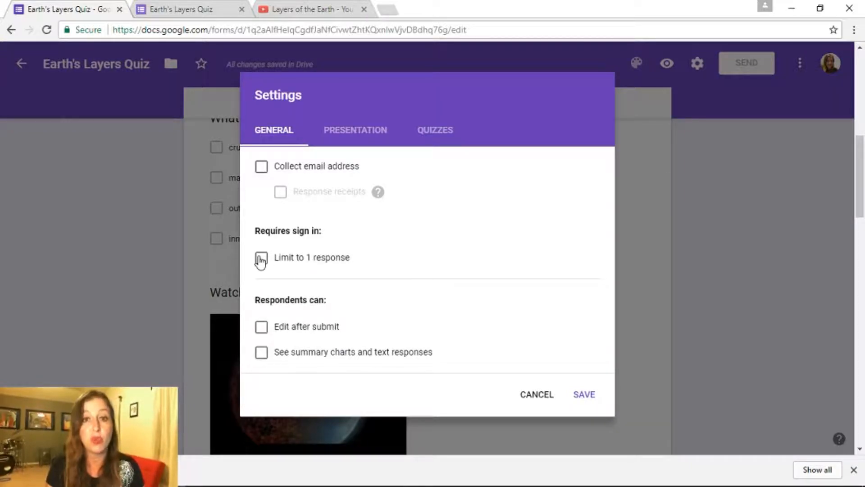
click(261, 258)
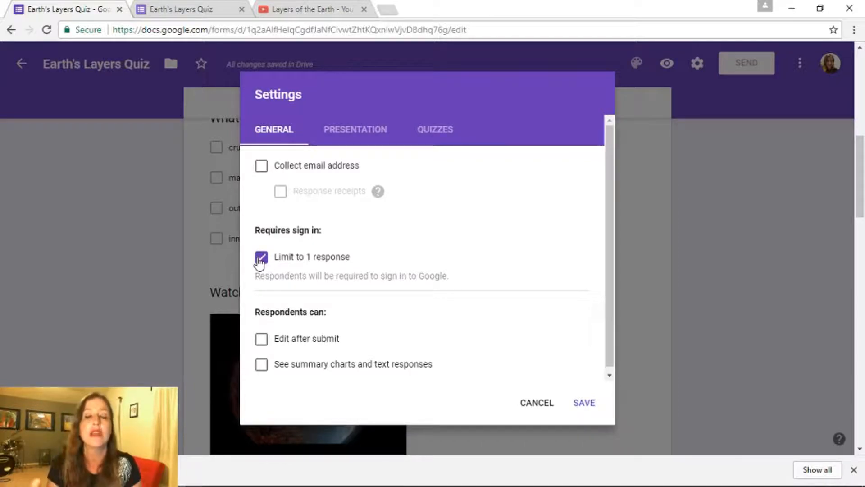
click(428, 130)
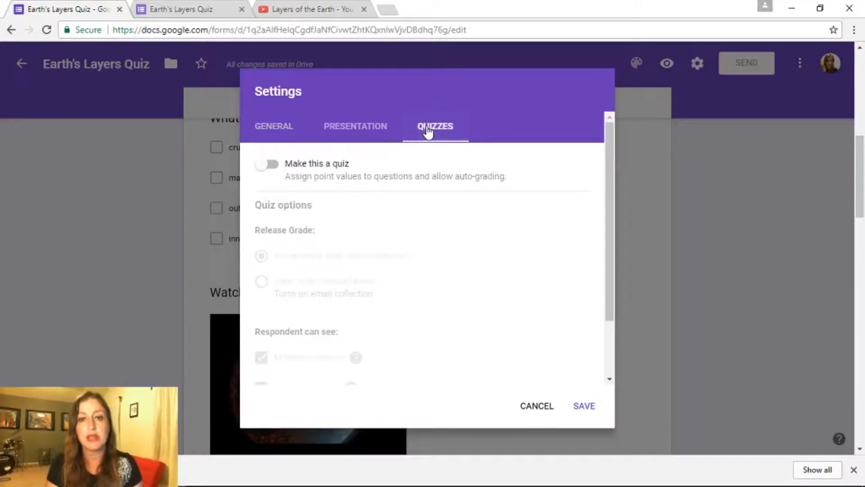
click(267, 165)
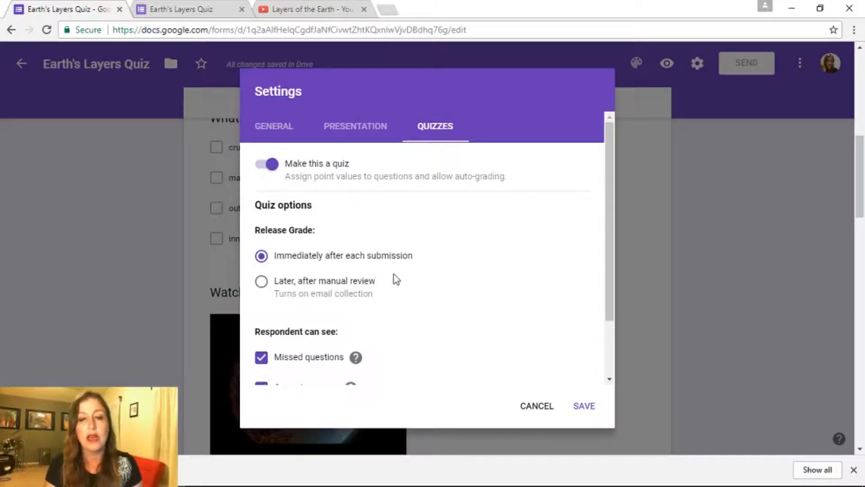
drag(610, 163, 611, 217)
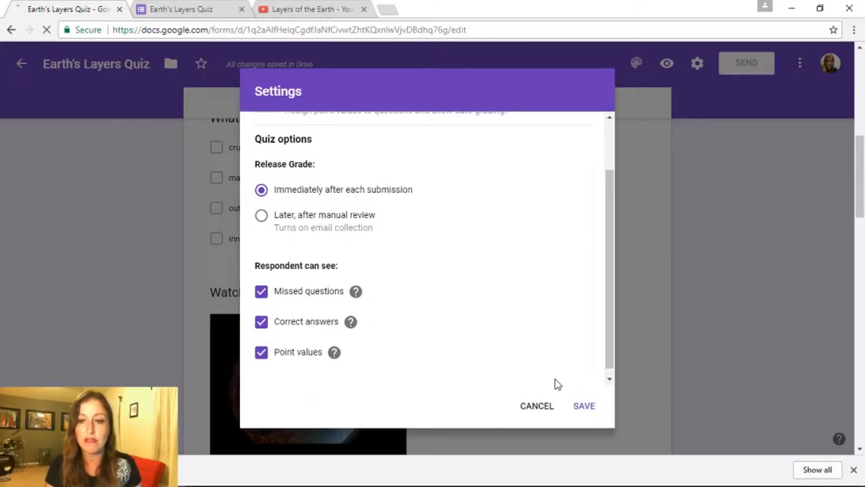
click(578, 409)
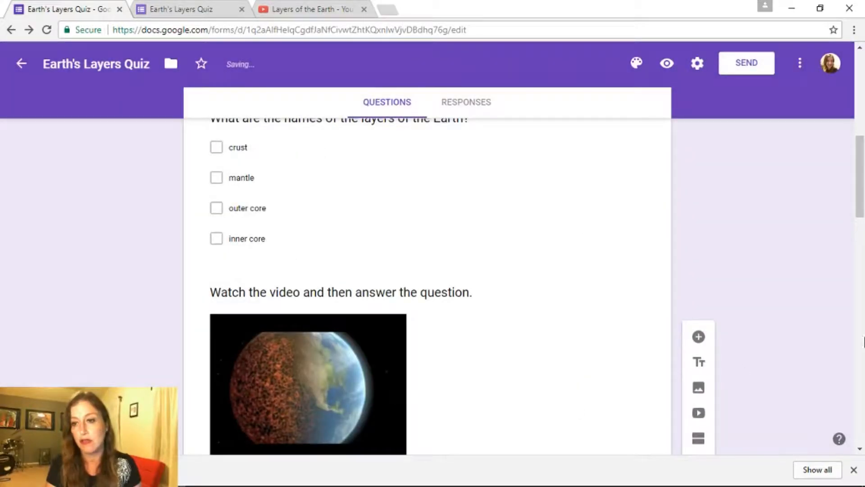
Open the answer key for the layers checkbox question and raise its value to 25 points
drag(859, 170, 861, 147)
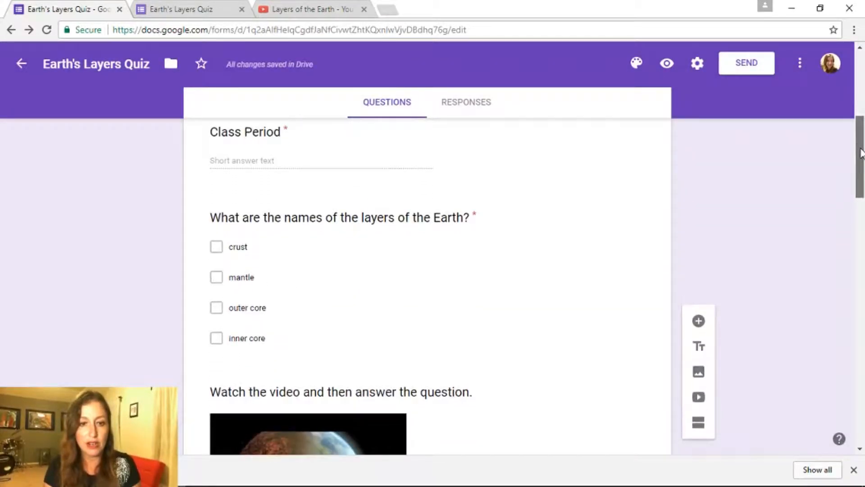
click(326, 353)
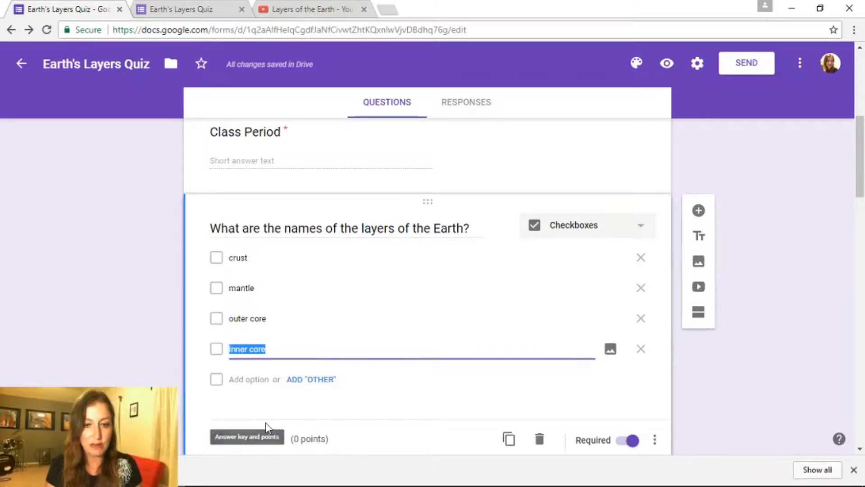
click(265, 437)
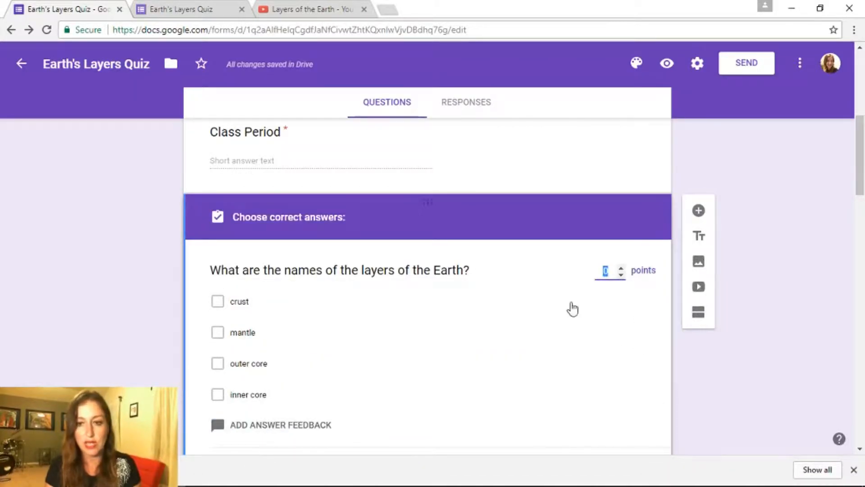
click(622, 269)
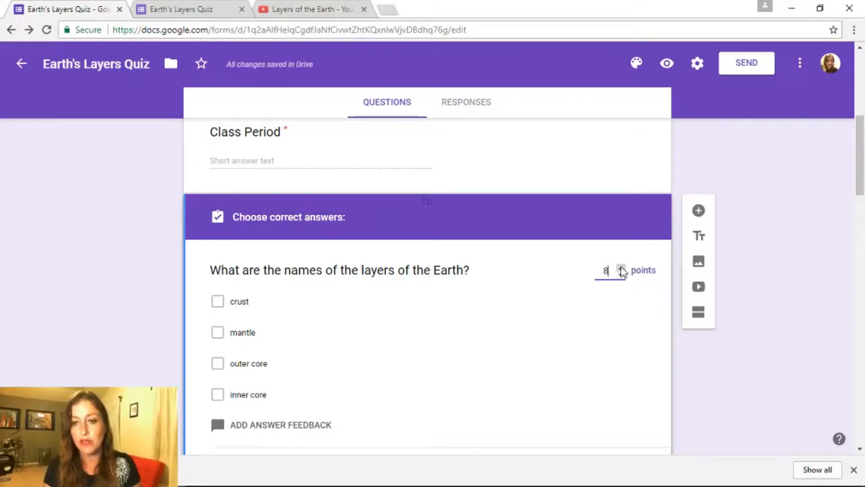
click(621, 269)
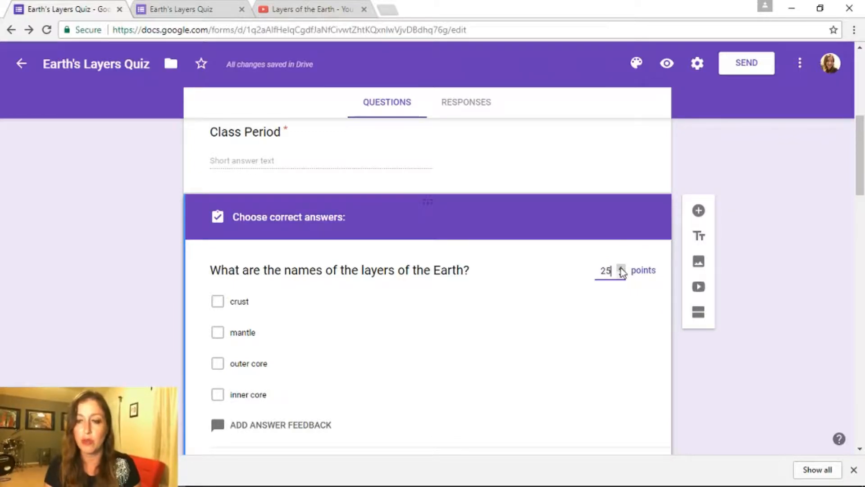
drag(860, 133, 860, 153)
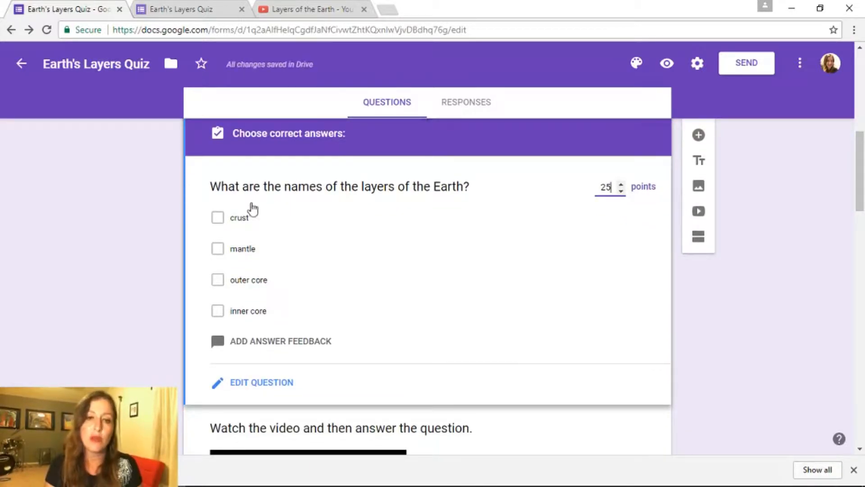
Mark crust, mantle, outer core and inner core all as correct answers
click(219, 218)
click(218, 252)
click(218, 280)
click(219, 310)
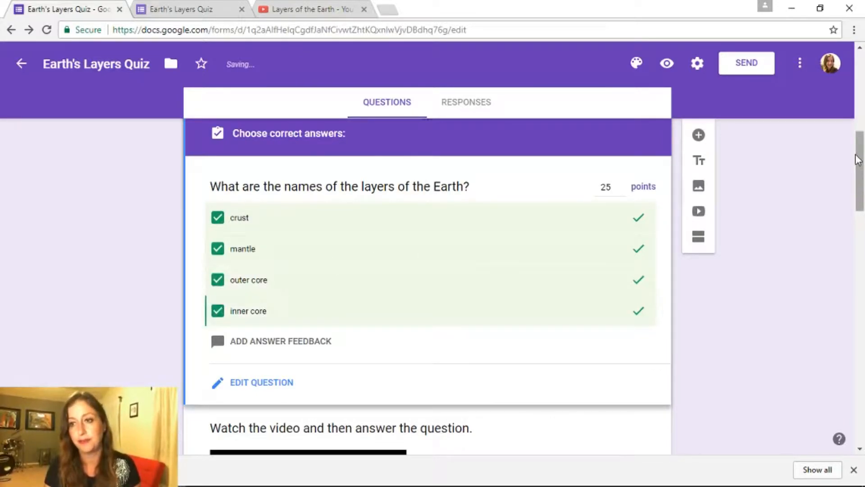
drag(858, 160, 859, 212)
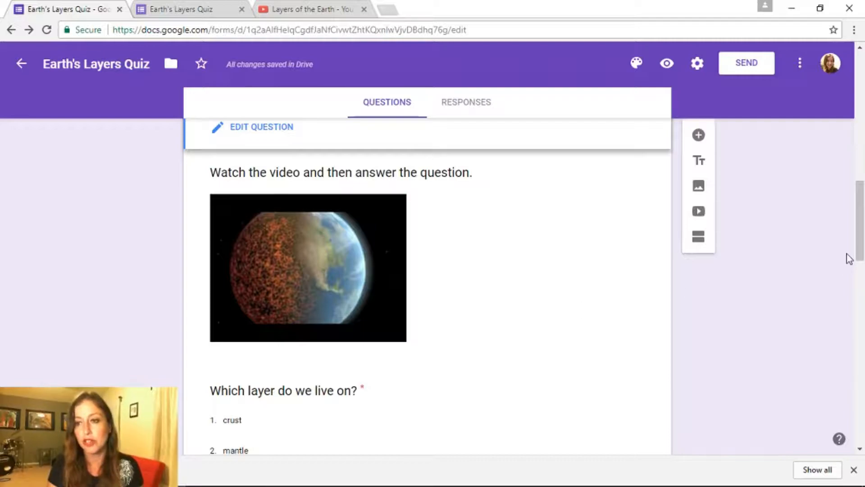
In the 'Which layer do we live on?' answer key, mark crust correct and raise points to 23
drag(861, 231, 861, 252)
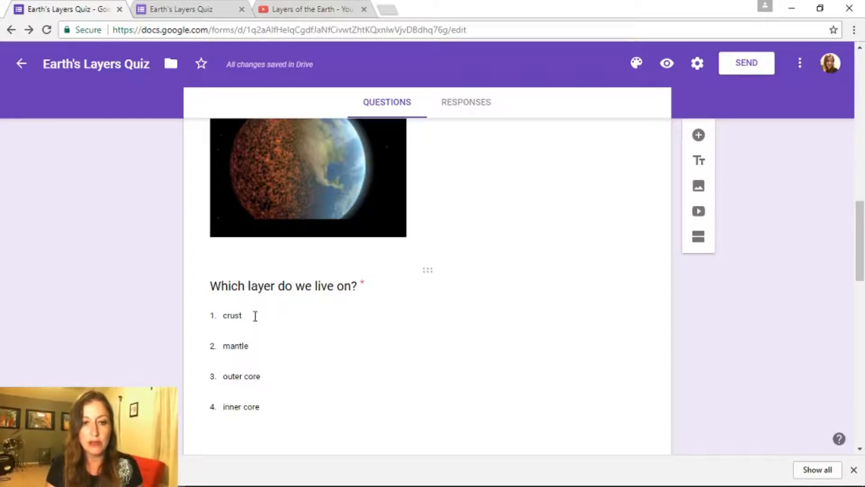
drag(858, 242, 860, 263)
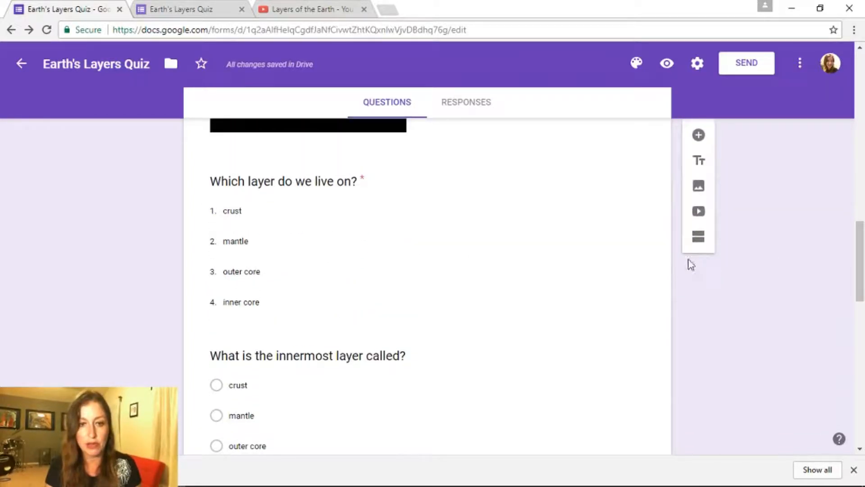
click(288, 310)
click(249, 288)
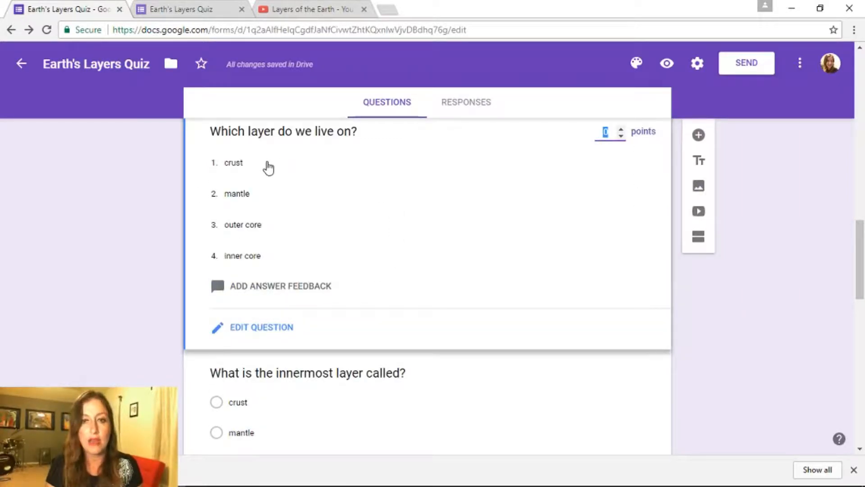
click(269, 166)
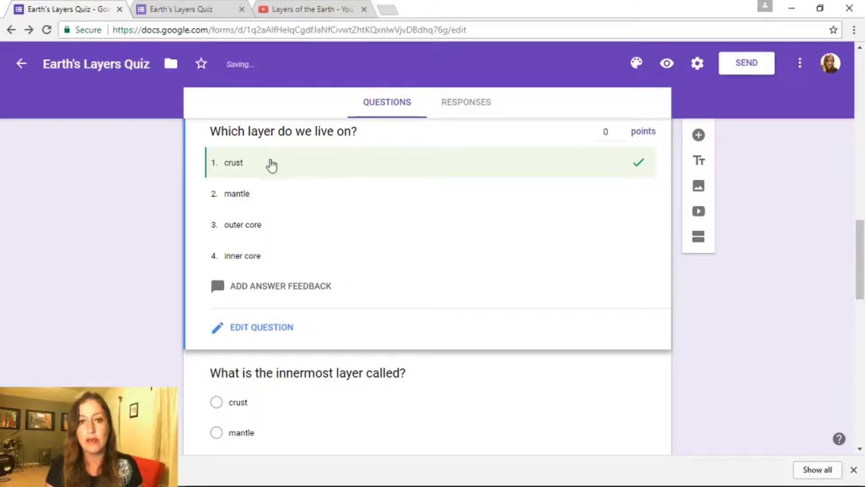
click(621, 130)
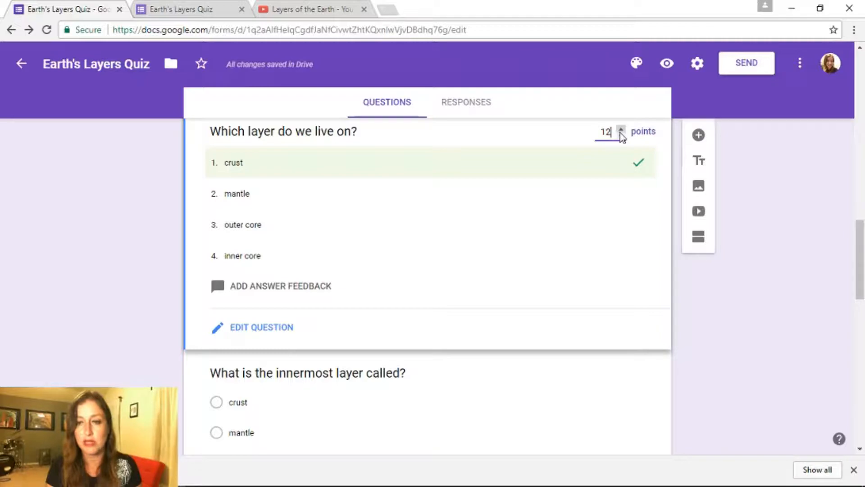
click(621, 130)
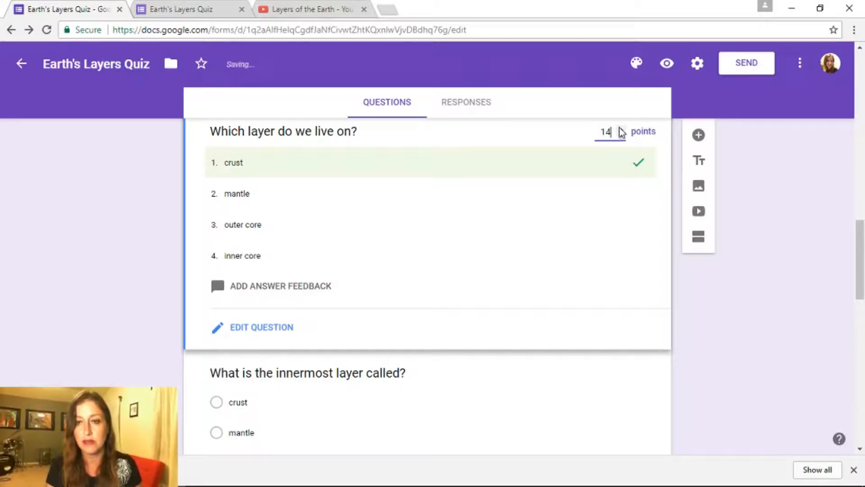
drag(621, 130, 621, 130)
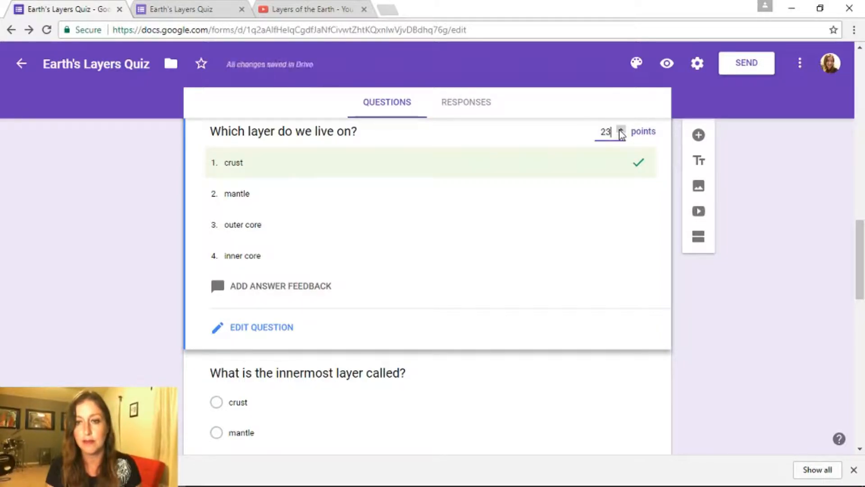
drag(861, 243, 861, 275)
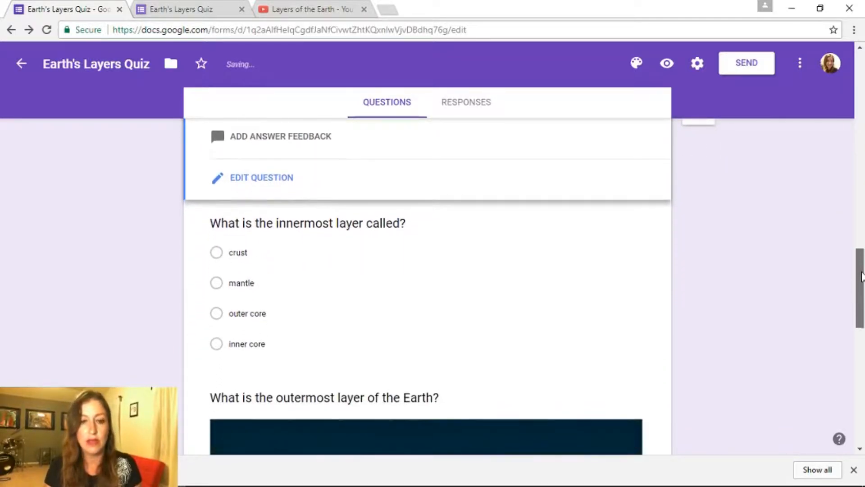
Set 'What is the innermost layer called?' to 25 points with inner core as the correct answer
click(307, 339)
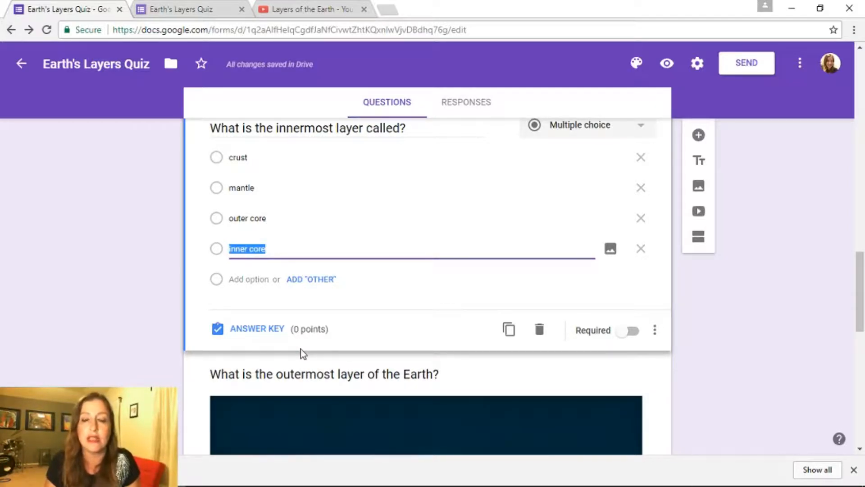
click(270, 333)
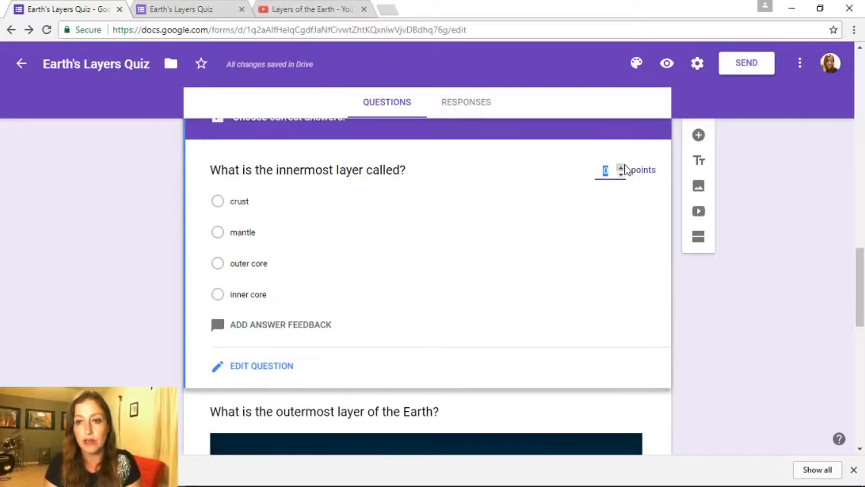
text(5)
click(624, 167)
click(623, 168)
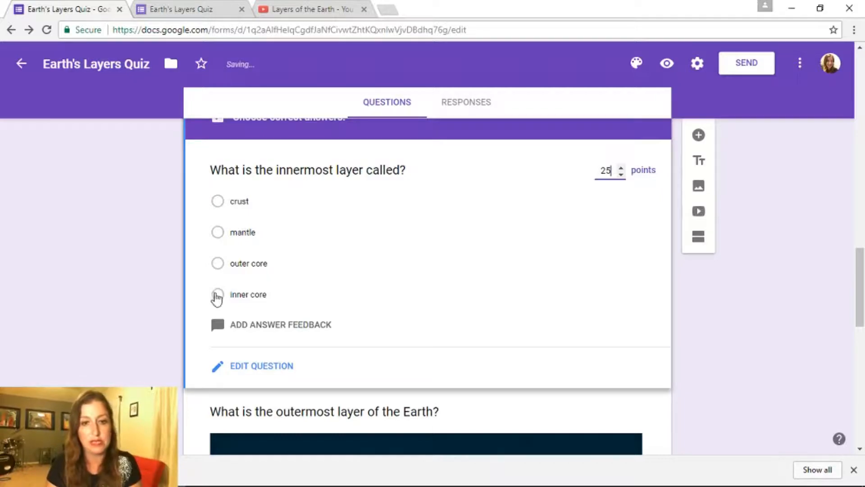
right_click(214, 292)
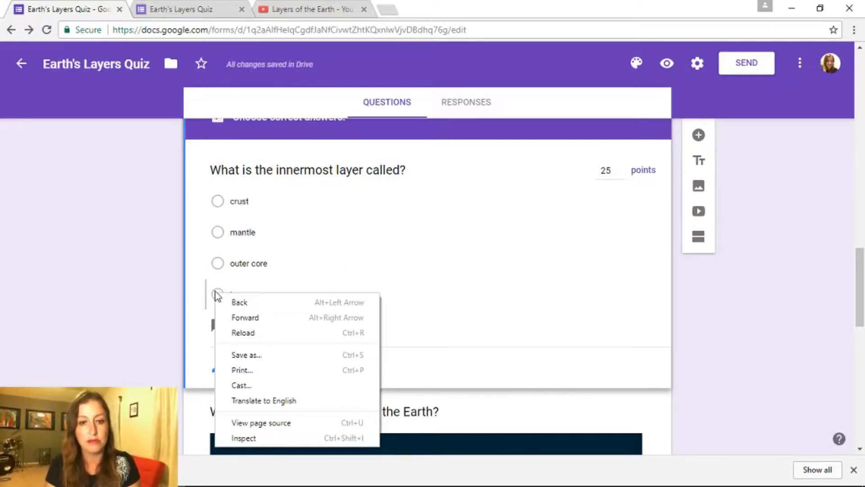
click(217, 294)
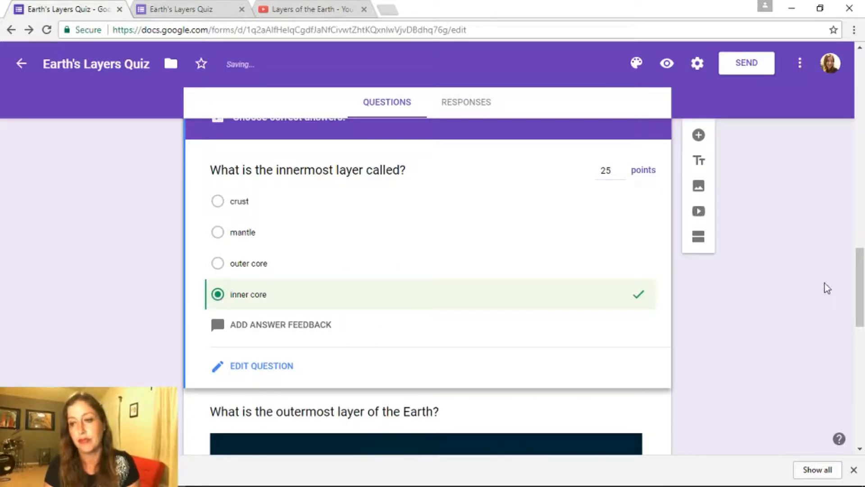
drag(864, 279, 863, 396)
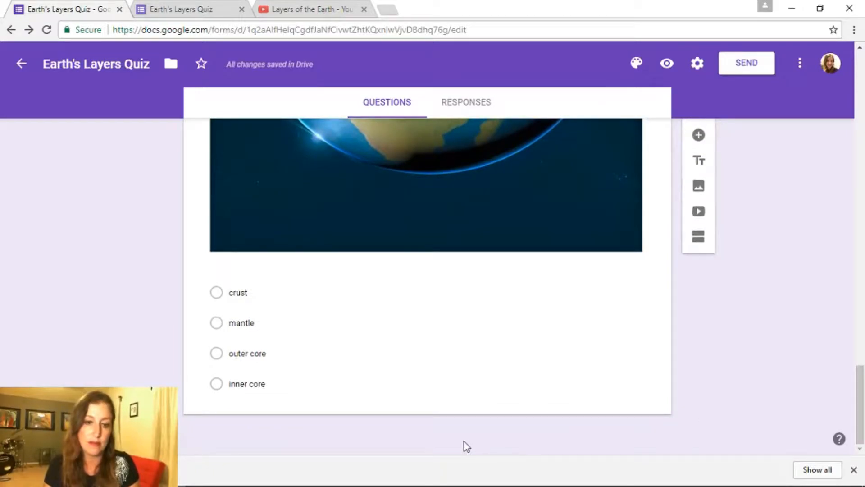
Open the outermost-layer question's answer key and set it to 25 points
click(365, 382)
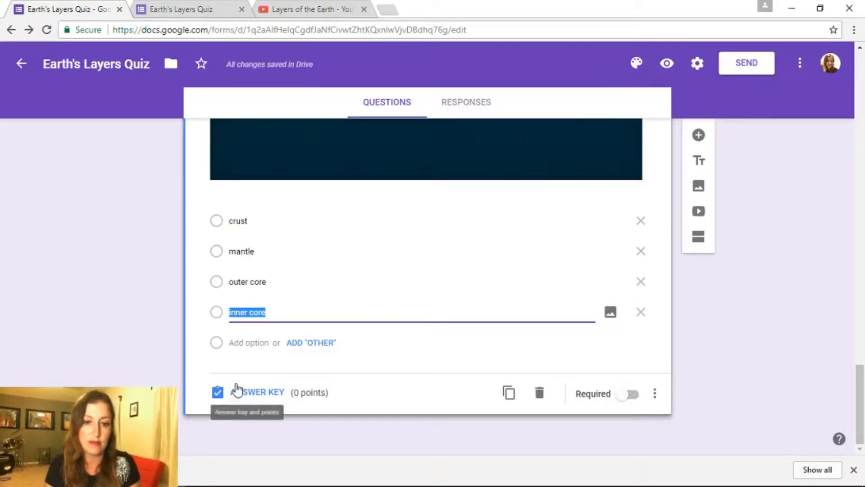
click(236, 388)
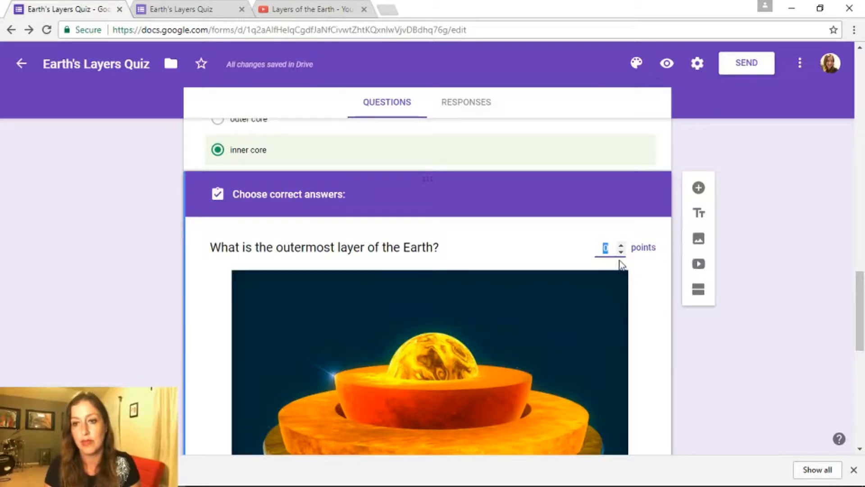
click(621, 245)
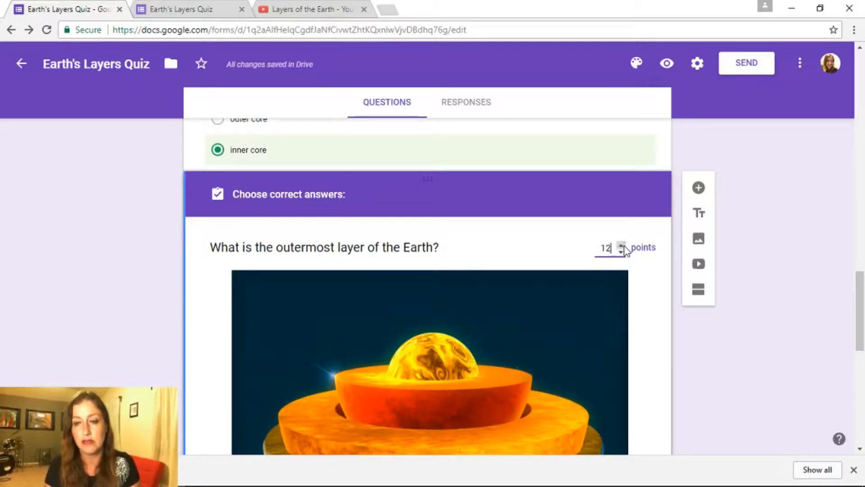
click(622, 246)
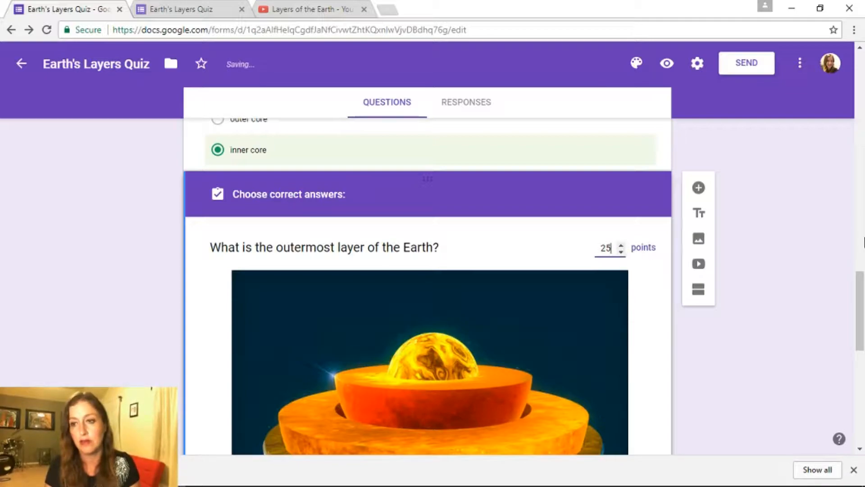
Mark crust as its correct answer and open the quiz in respondent preview
drag(861, 290, 861, 383)
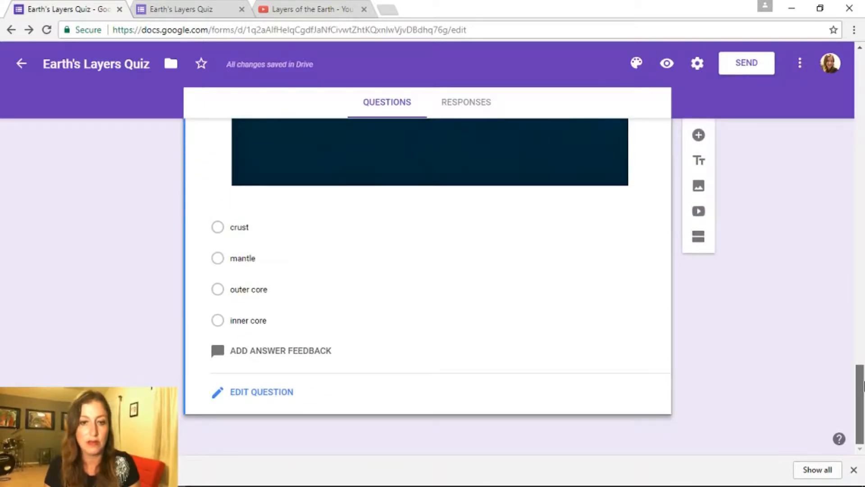
click(220, 230)
drag(860, 360, 856, 49)
click(667, 63)
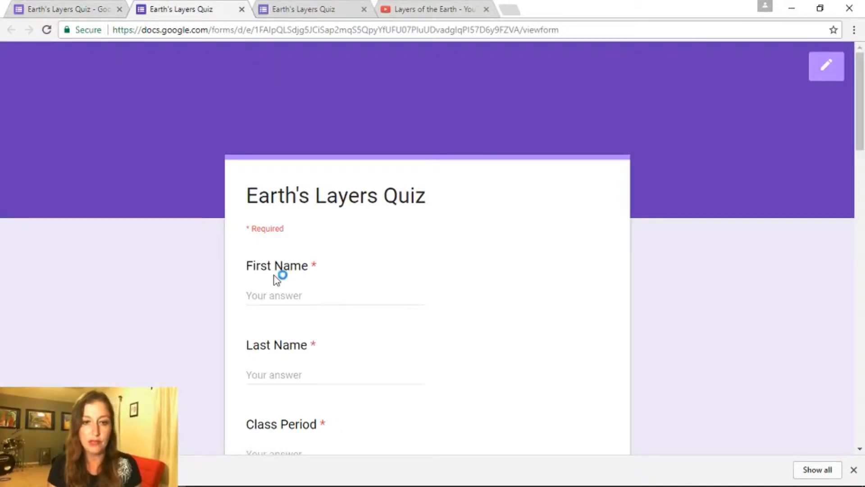
Enter the test respondent's name and 1 for Class Period
click(269, 297)
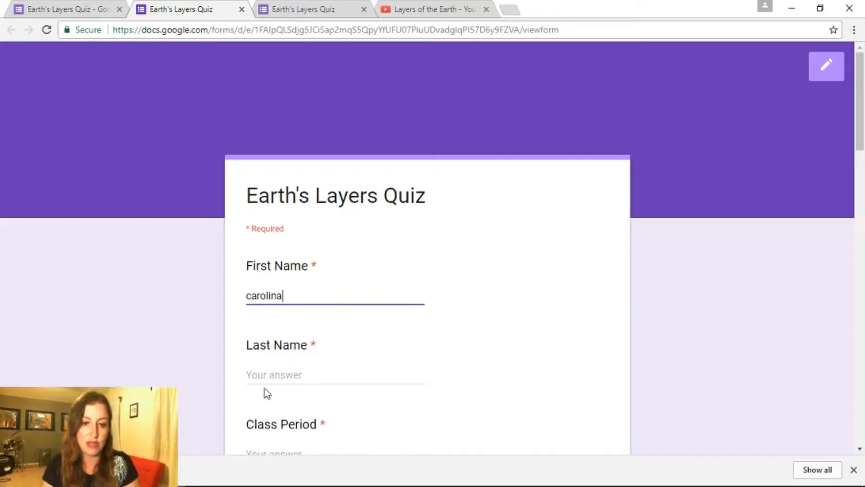
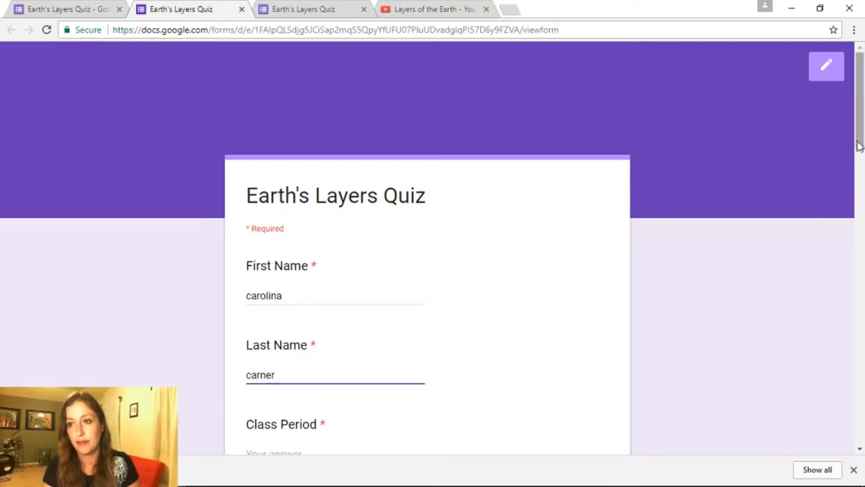
scroll(863, 158, down, 3)
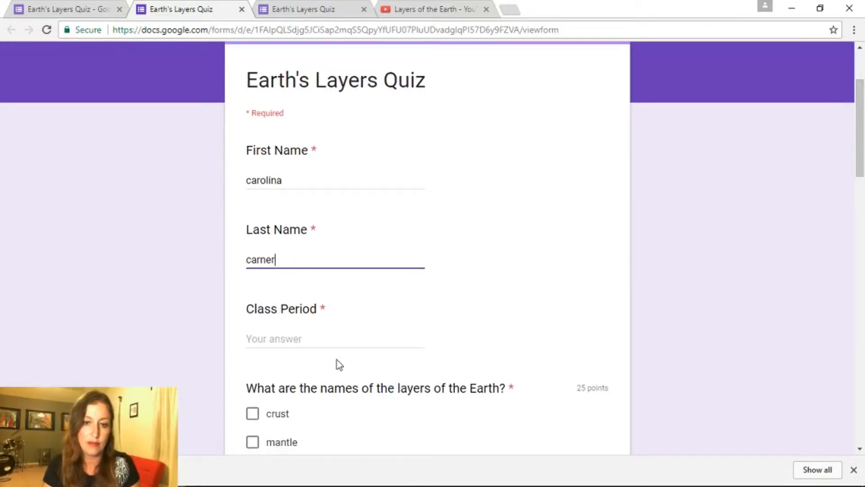
click(338, 345)
text(1st)
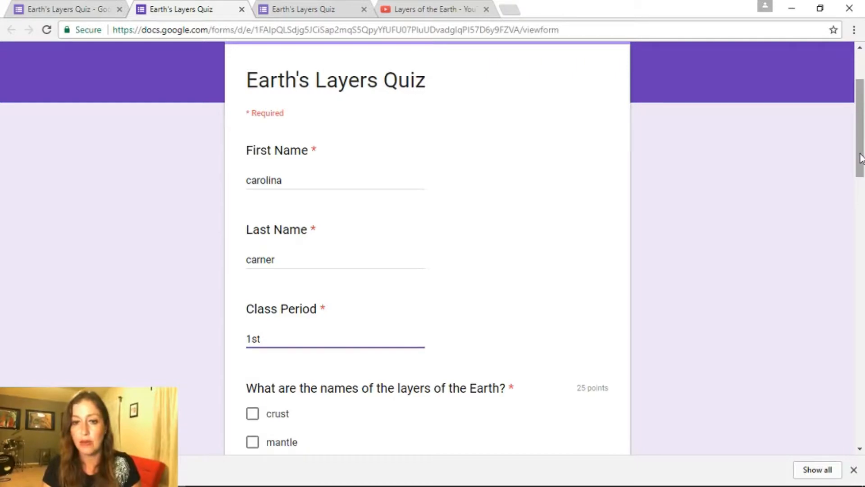
Tick crust, mantle, outer core and inner core as the layers
scroll(862, 183, down, 2)
scroll(861, 183, down, 2)
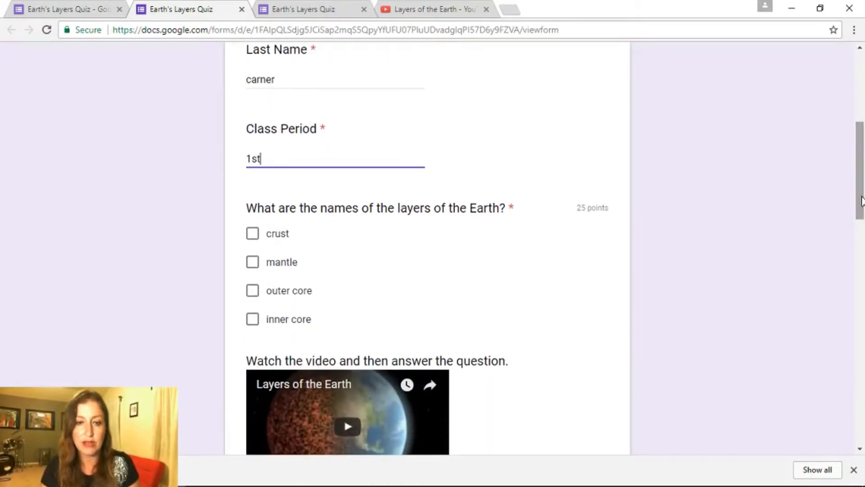
click(252, 234)
click(252, 263)
click(253, 291)
click(253, 320)
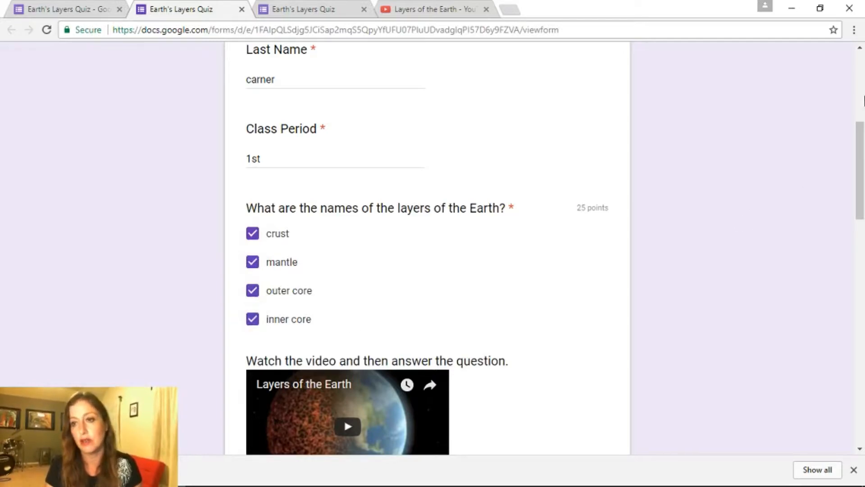
Play the Layers of the Earth video, answer crust for the layer we live on, then pause it
drag(862, 129, 862, 176)
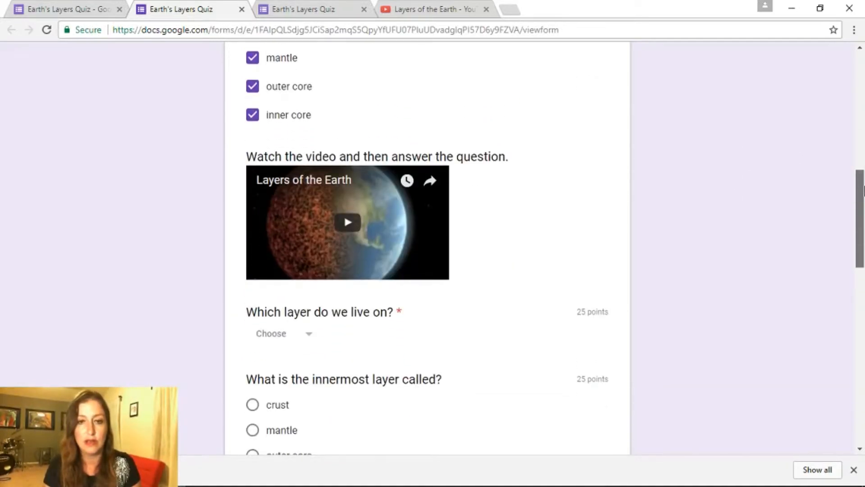
click(349, 225)
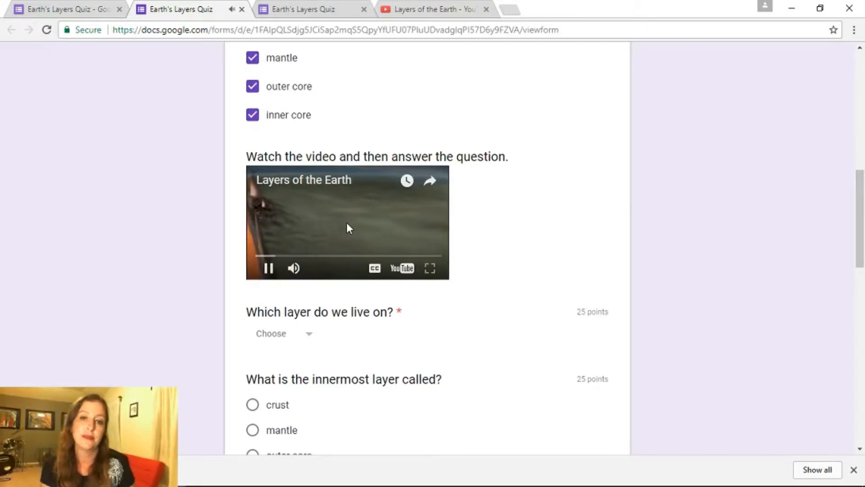
click(299, 336)
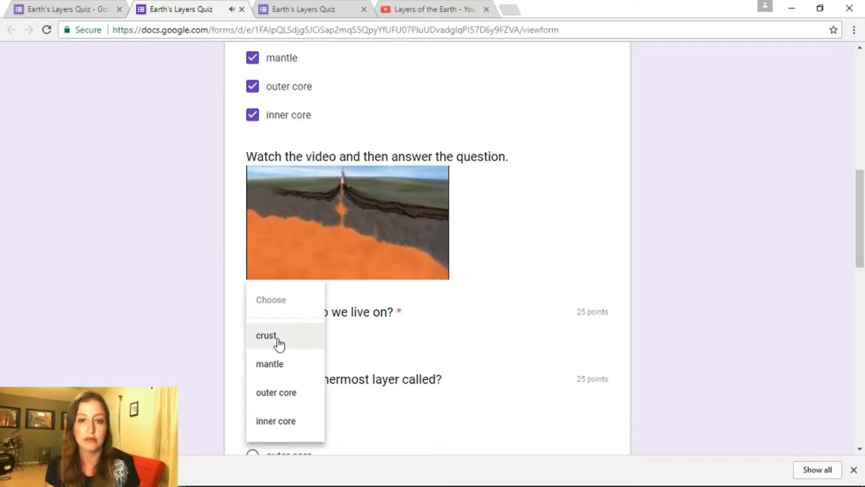
click(279, 340)
drag(861, 196, 862, 221)
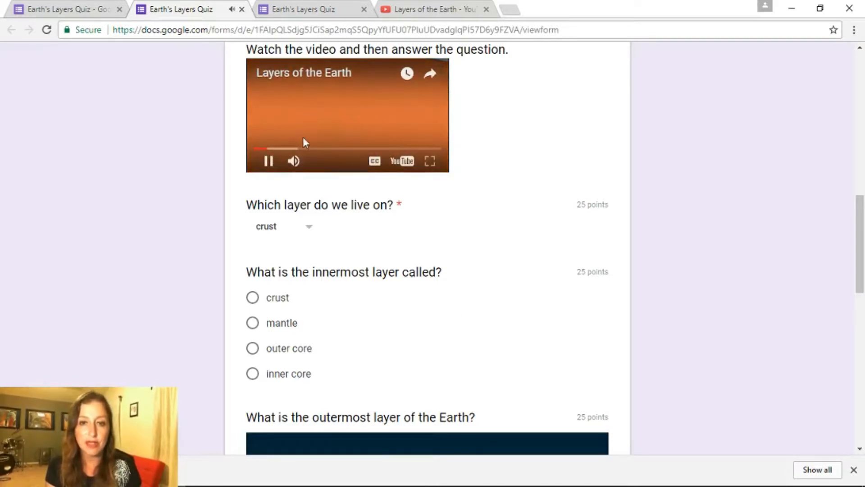
click(269, 161)
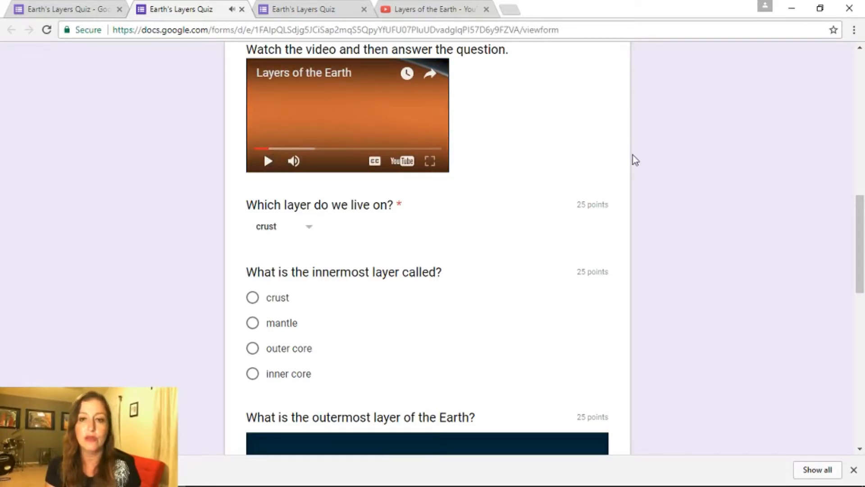
Answer inner core for the innermost layer and outer core for the outermost layer
drag(863, 216, 864, 231)
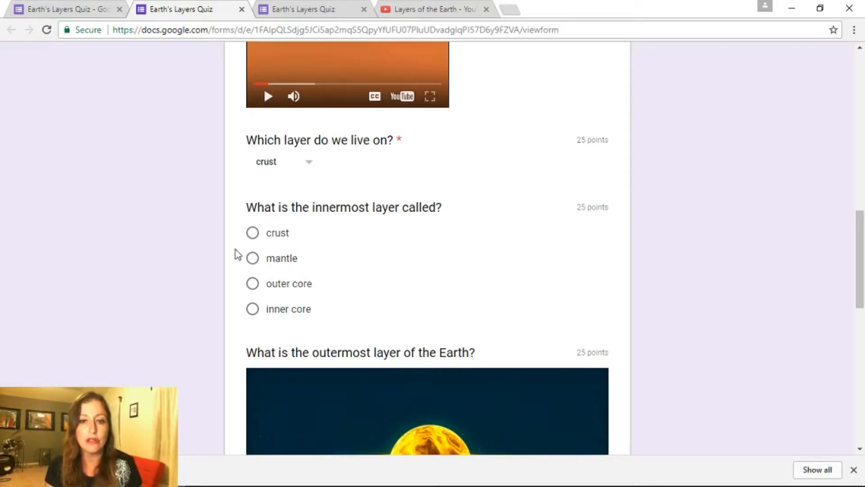
click(252, 309)
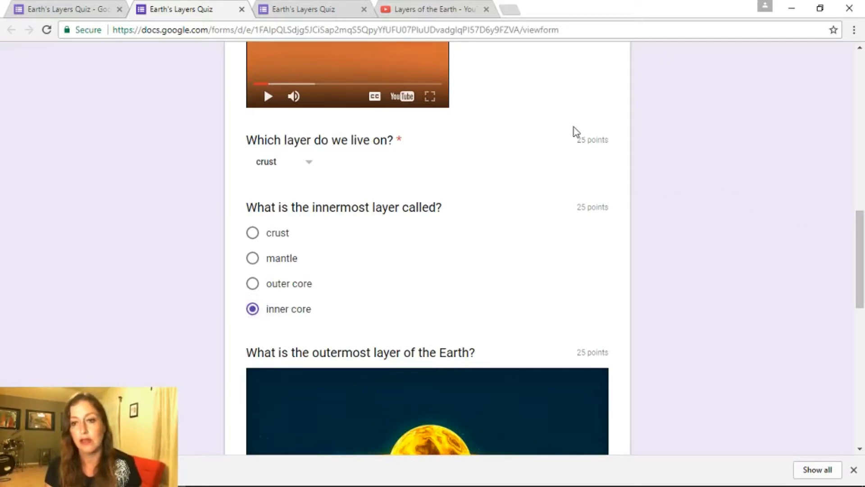
drag(860, 221, 862, 335)
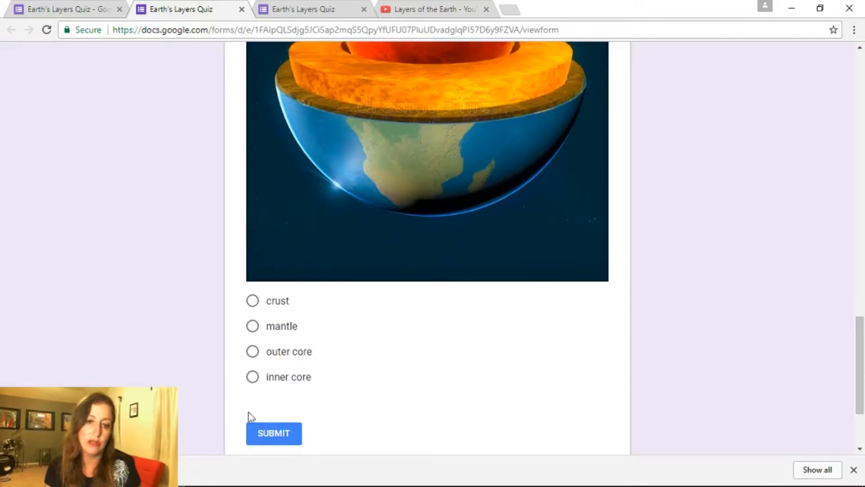
click(253, 351)
Submit the response, look through the graded answers scoring 75/100, then switch back to the editor tab
click(285, 432)
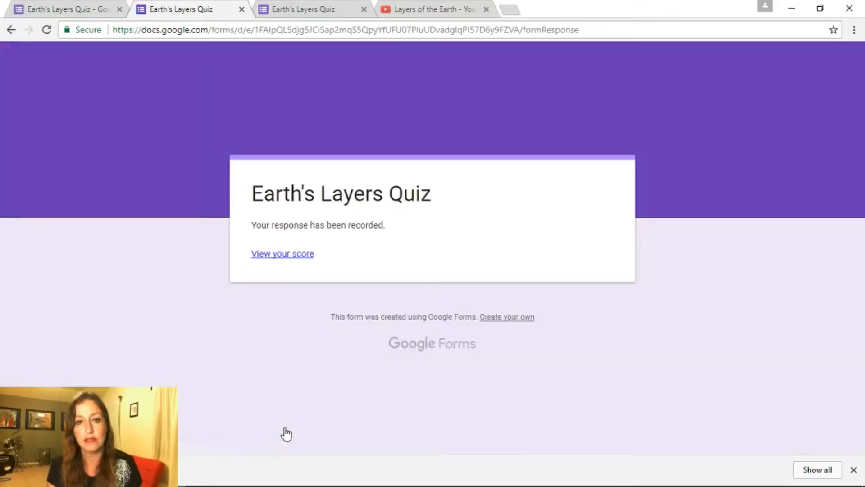
click(280, 253)
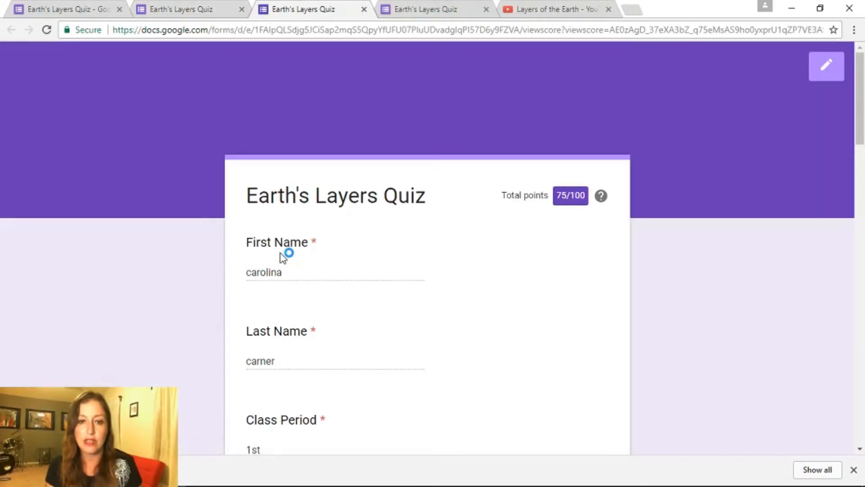
drag(859, 80, 863, 345)
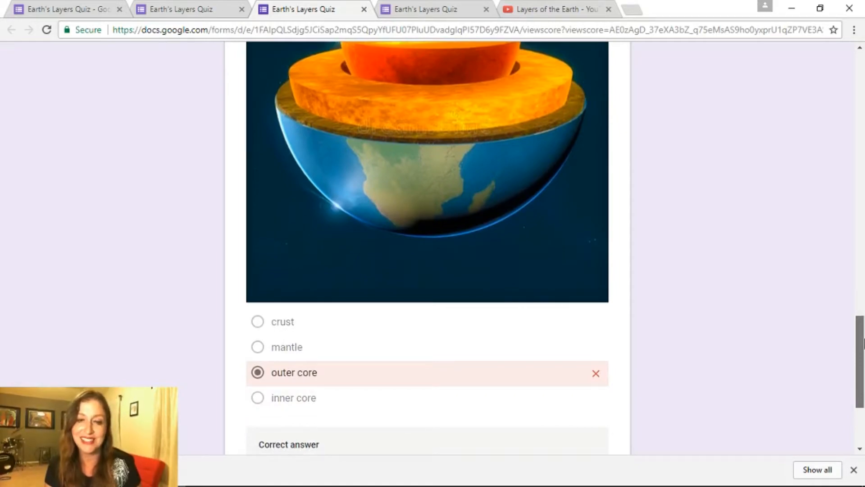
drag(863, 344, 847, 151)
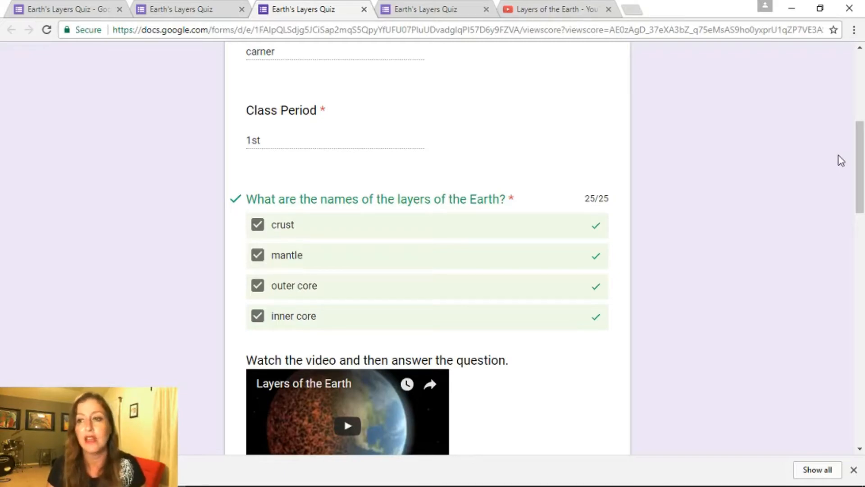
drag(860, 164, 855, 96)
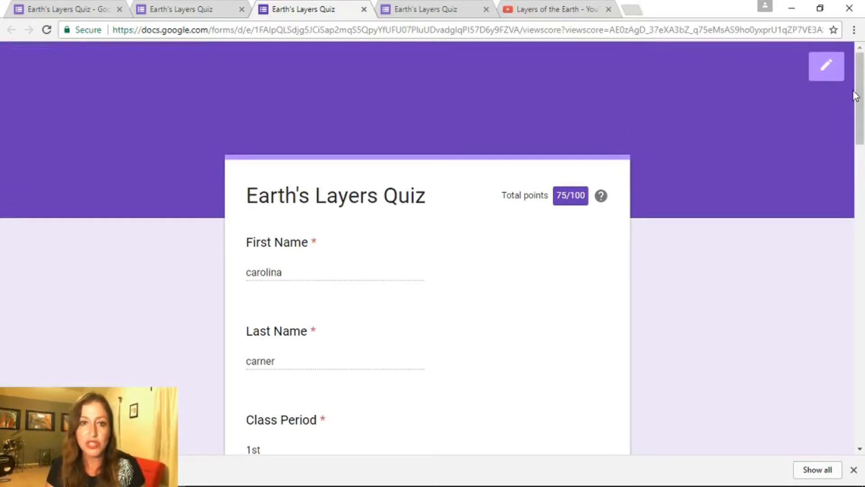
click(82, 8)
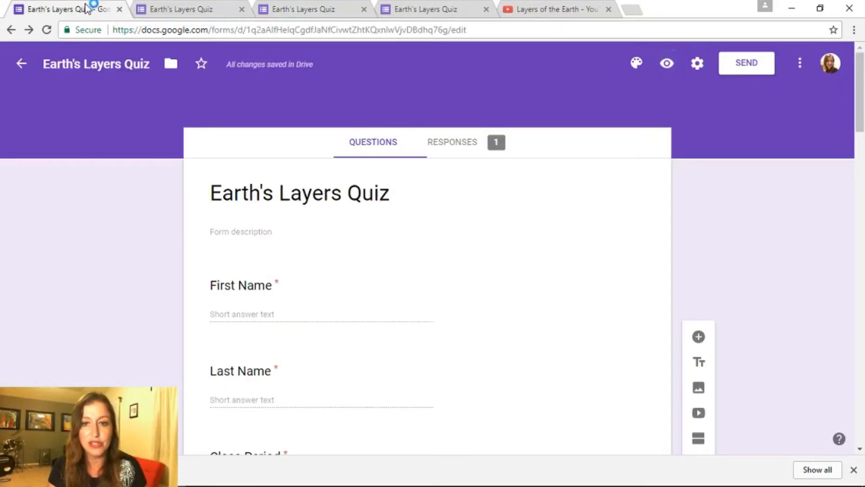
From the quiz's Responses tab, link responses to a newly created Google Sheets spreadsheet
click(444, 143)
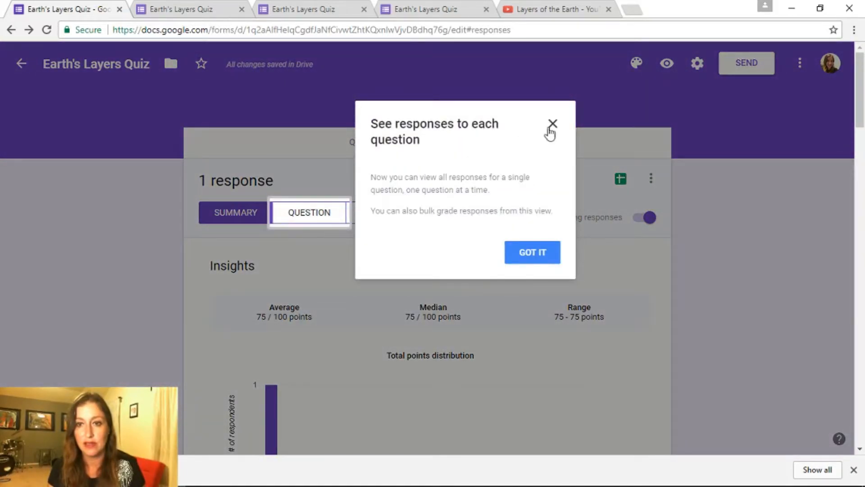
click(552, 126)
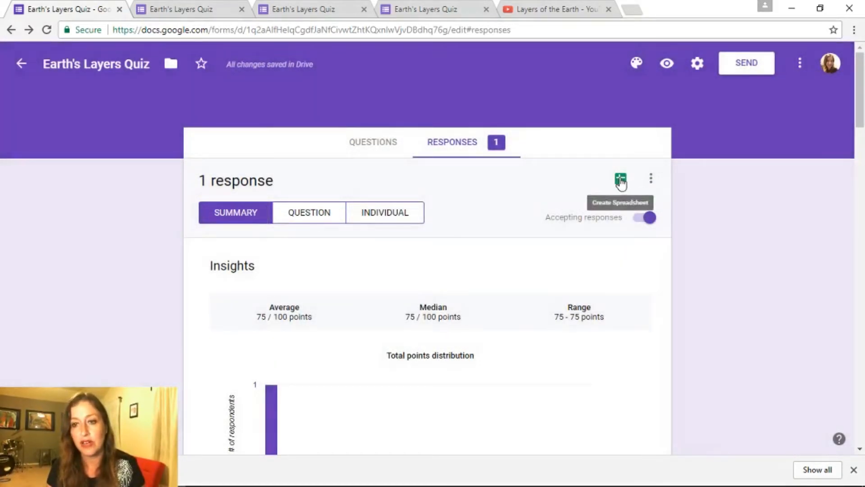
click(620, 180)
click(564, 220)
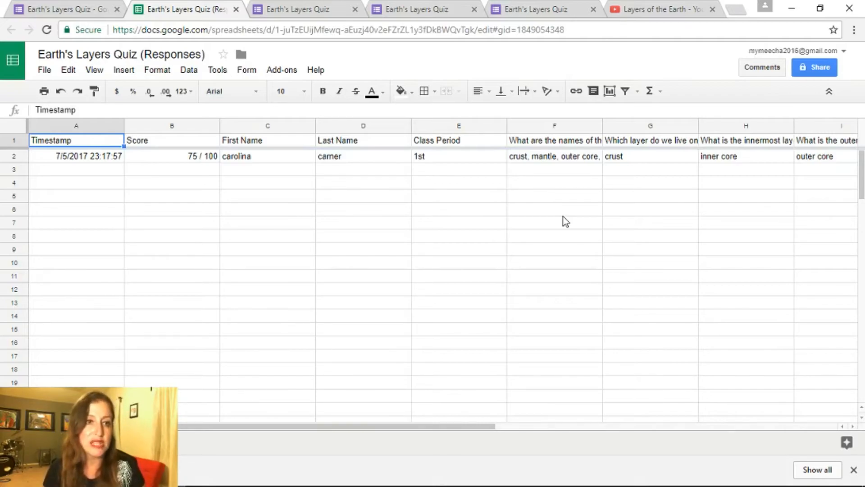
Go back to the Forms Responses summary showing 1 response with a 75 / 100 average
click(39, 8)
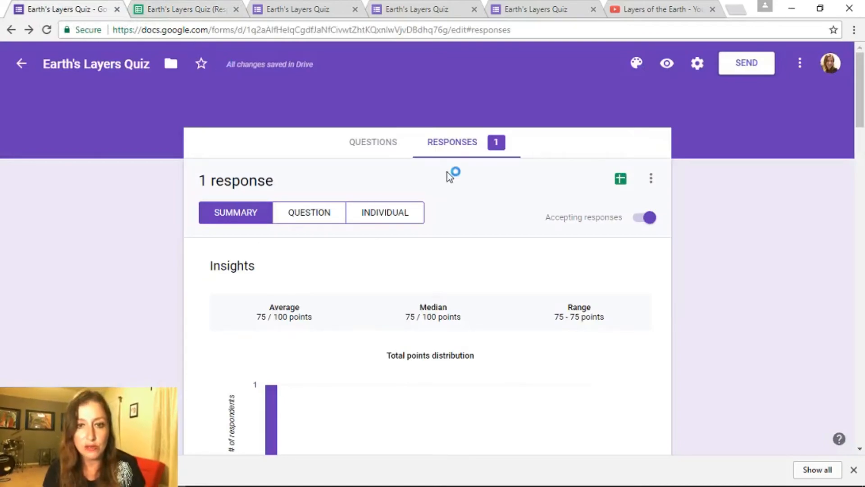
Preview the quiz as a respondent, then return to the quiz editor
click(377, 146)
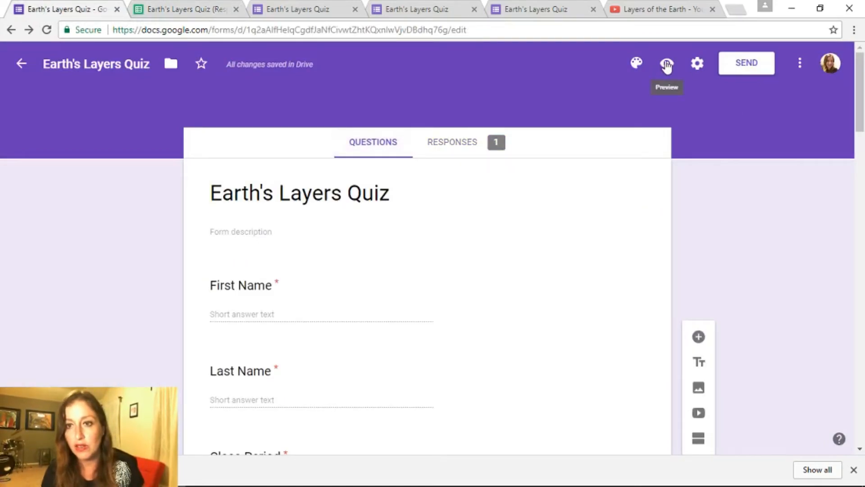
click(667, 63)
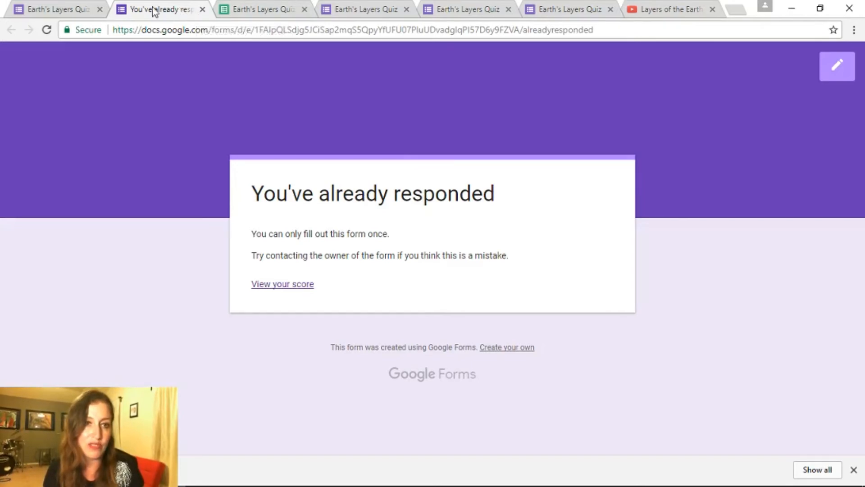
click(66, 11)
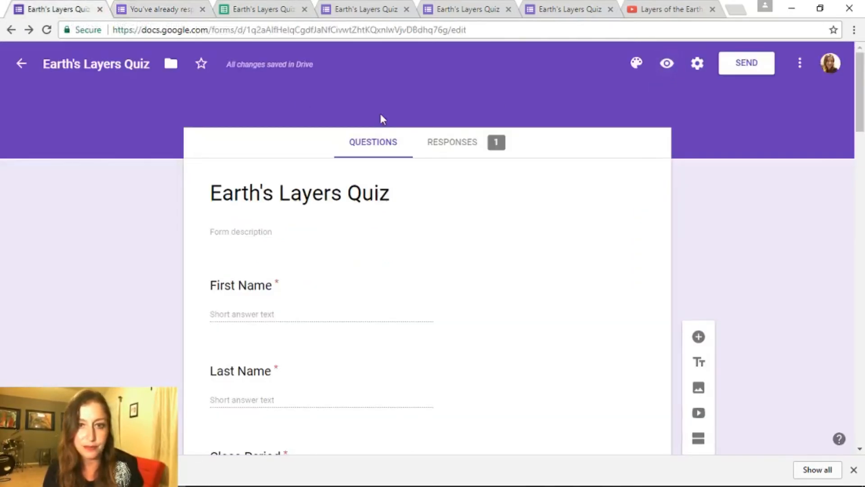
Uncheck 'Limit to 1 response' in the General settings and save
click(697, 63)
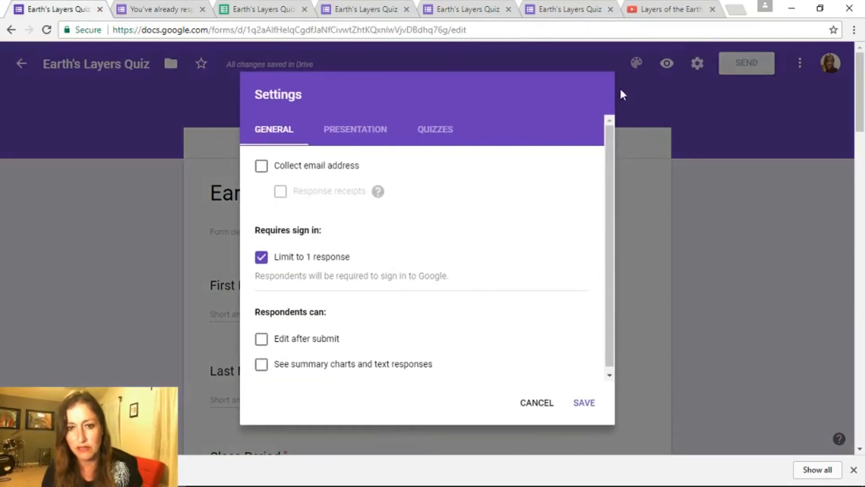
click(261, 257)
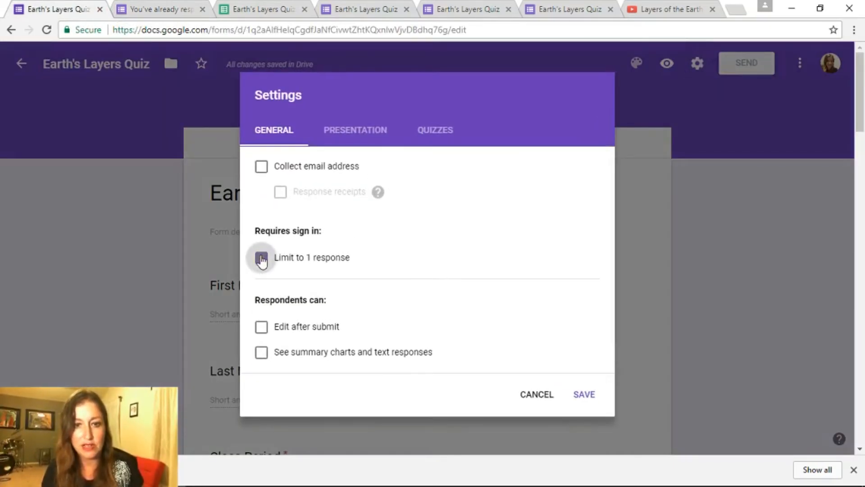
click(586, 393)
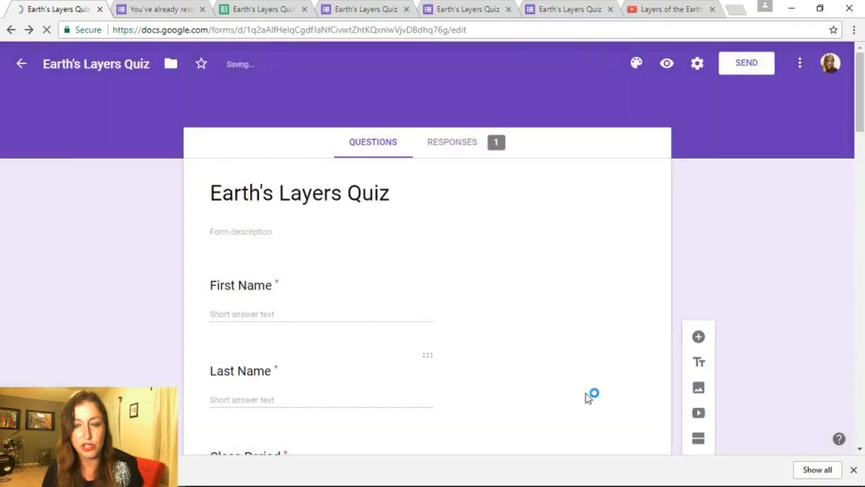
Open the live Earth's Layers Quiz form and copy its viewform link from the address bar
click(667, 63)
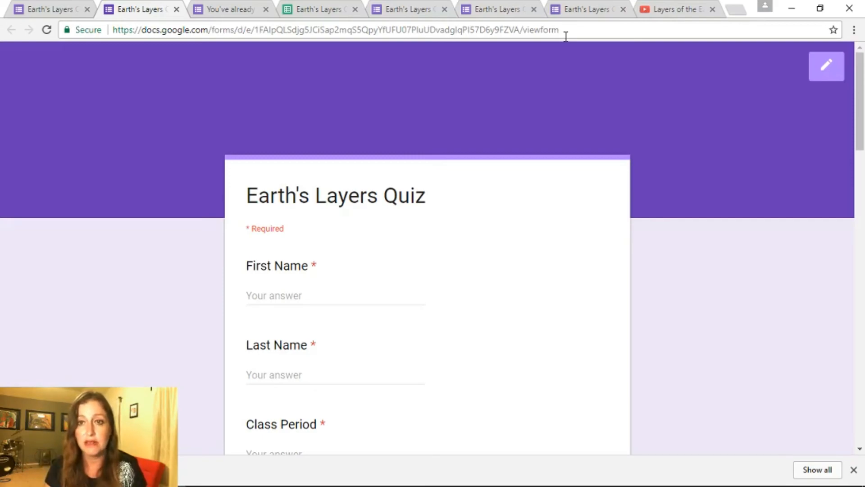
click(565, 30)
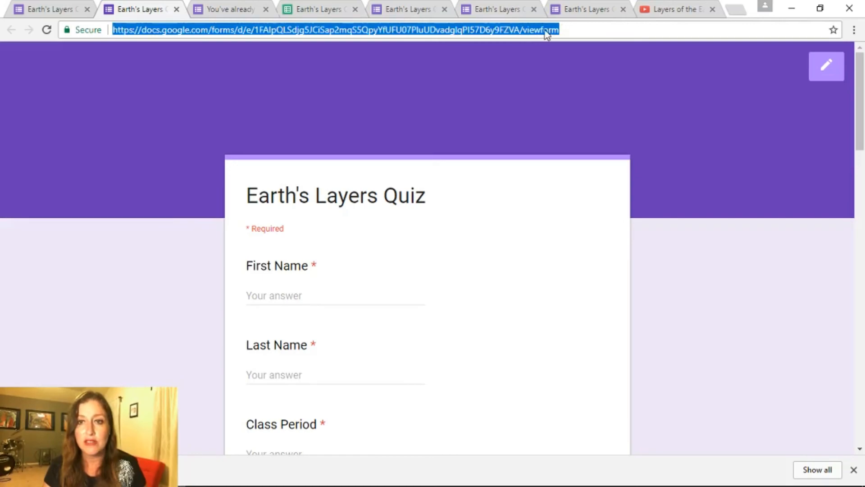
right_click(549, 32)
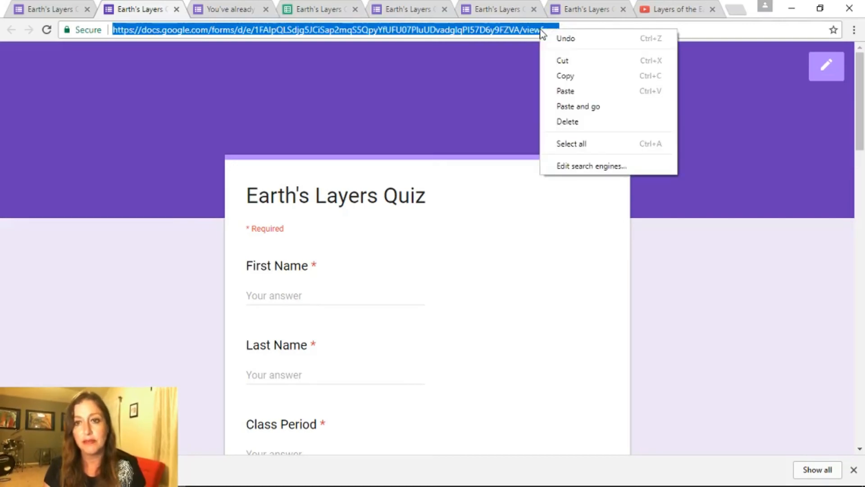
click(563, 76)
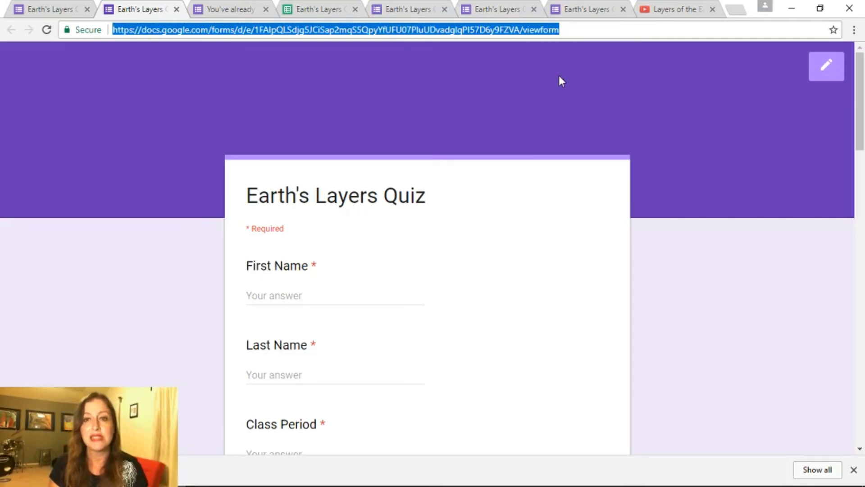